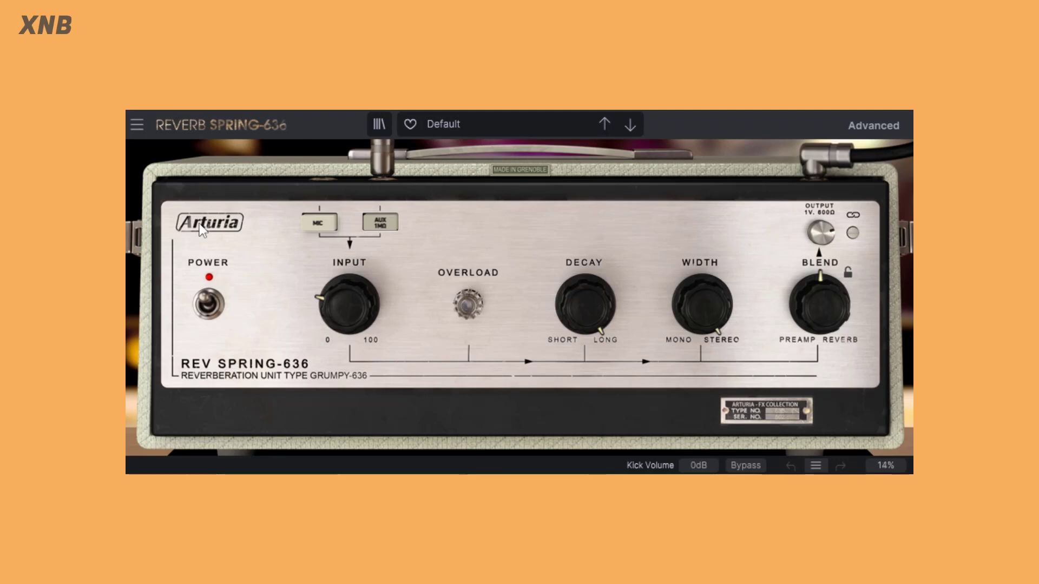
Bypass the reverb unit, reactivate it, and set the input gain to 14.9 dB.
{"action": "left_click", "coordinate": [211, 301]}
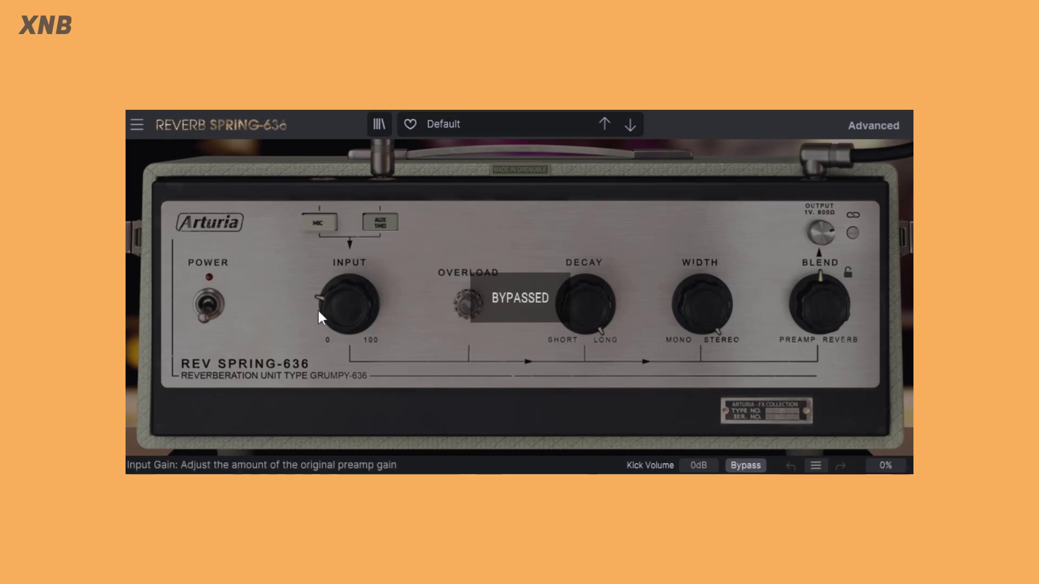
{"action": "left_click", "coordinate": [208, 308]}
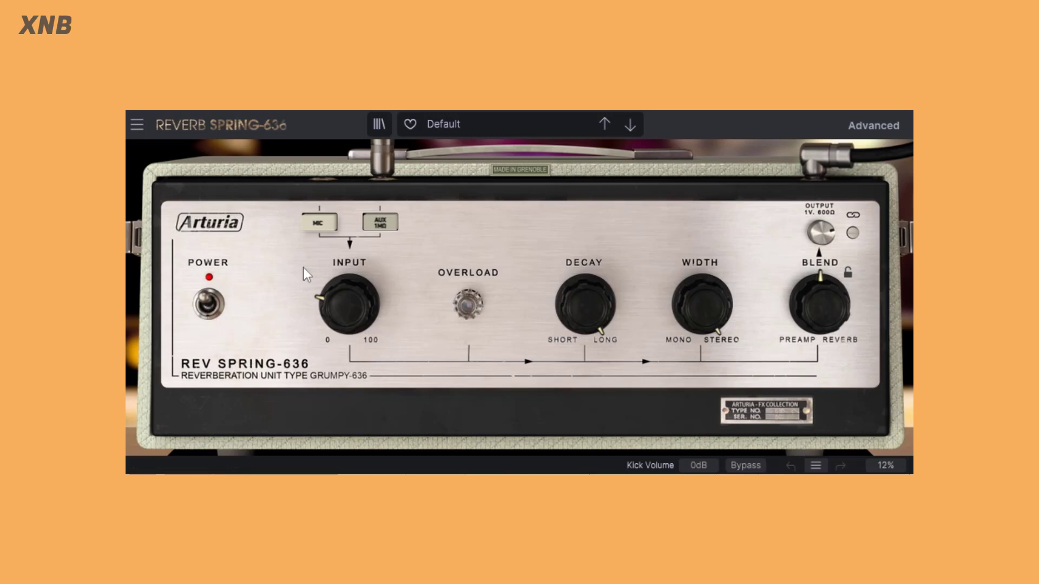
{"action": "left_click", "coordinate": [351, 311]}
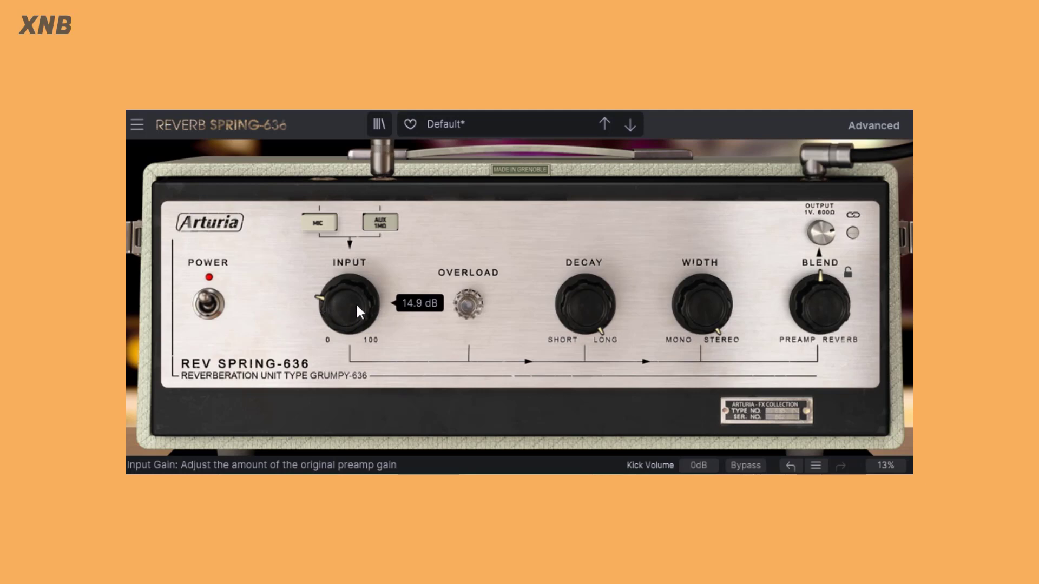
Sweep the Blend up to 1.00 and back fully to the preamp side, and compare the sound with the unit bypassed.
{"action": "mouse_move", "coordinate": [821, 294]}
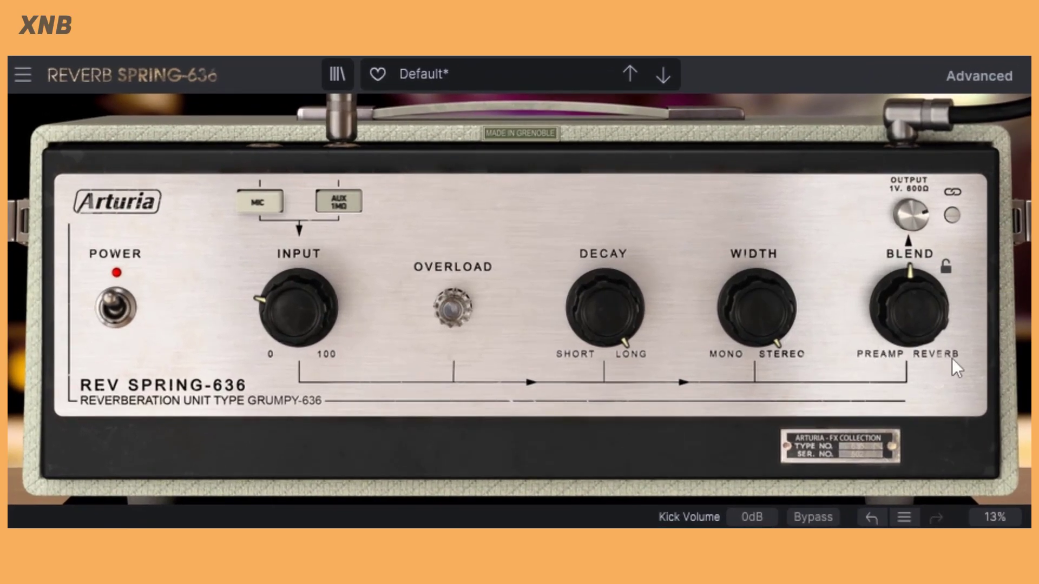
{"action": "mouse_move", "coordinate": [878, 306]}
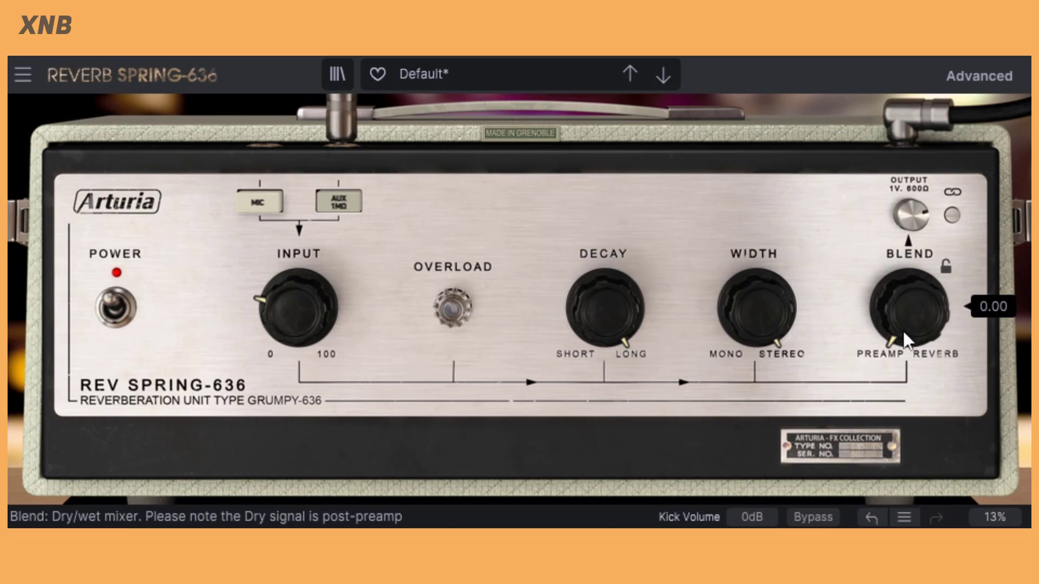
{"action": "scroll", "coordinate": [904, 330], "scroll_direction": "up", "scroll_amount": 5}
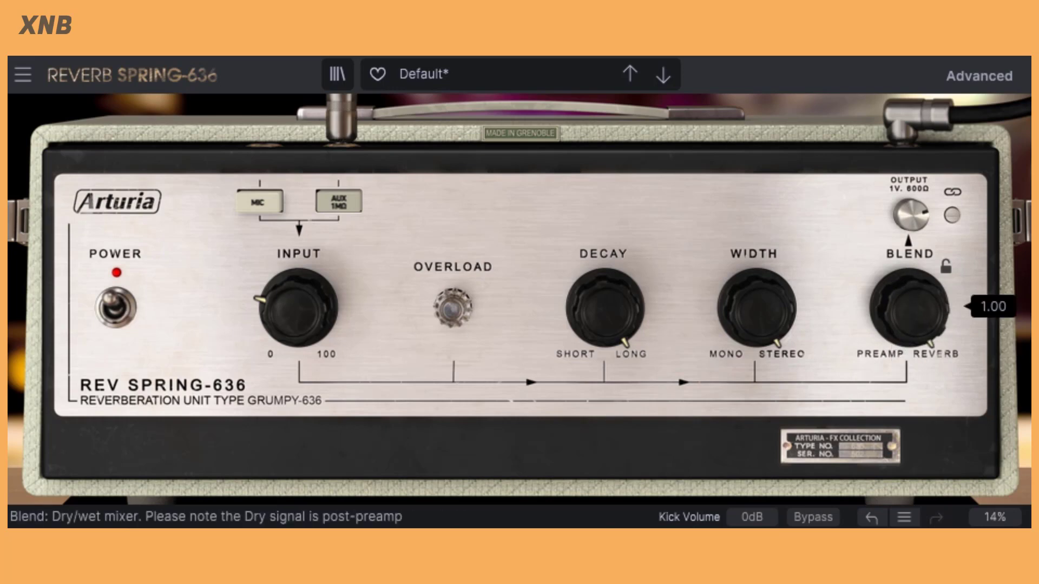
{"action": "scroll", "coordinate": [910, 314], "scroll_direction": "down", "scroll_amount": 5}
{"action": "scroll", "coordinate": [909, 314], "scroll_direction": "down", "scroll_amount": 4}
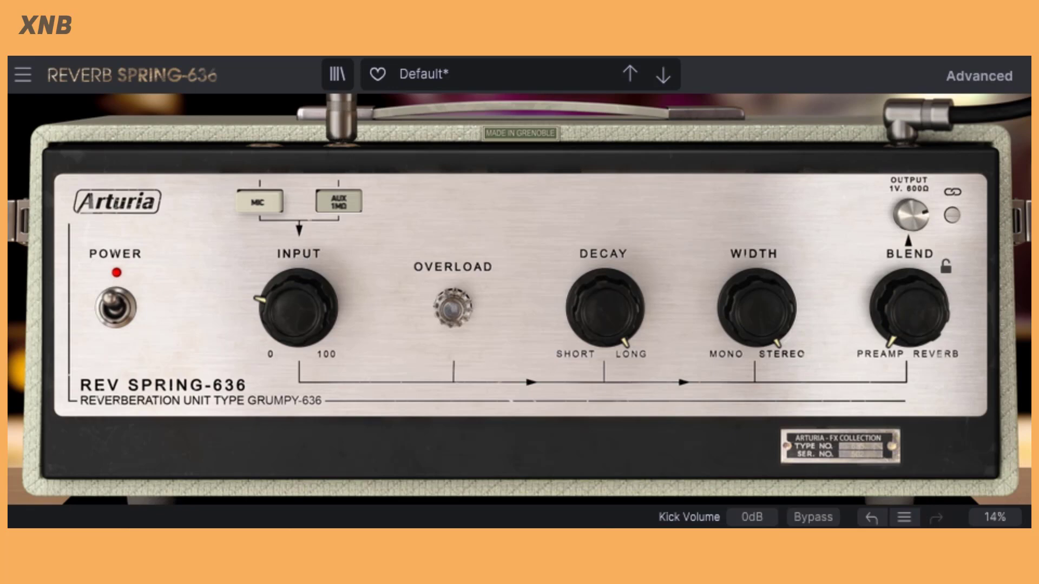
{"action": "left_click", "coordinate": [122, 307]}
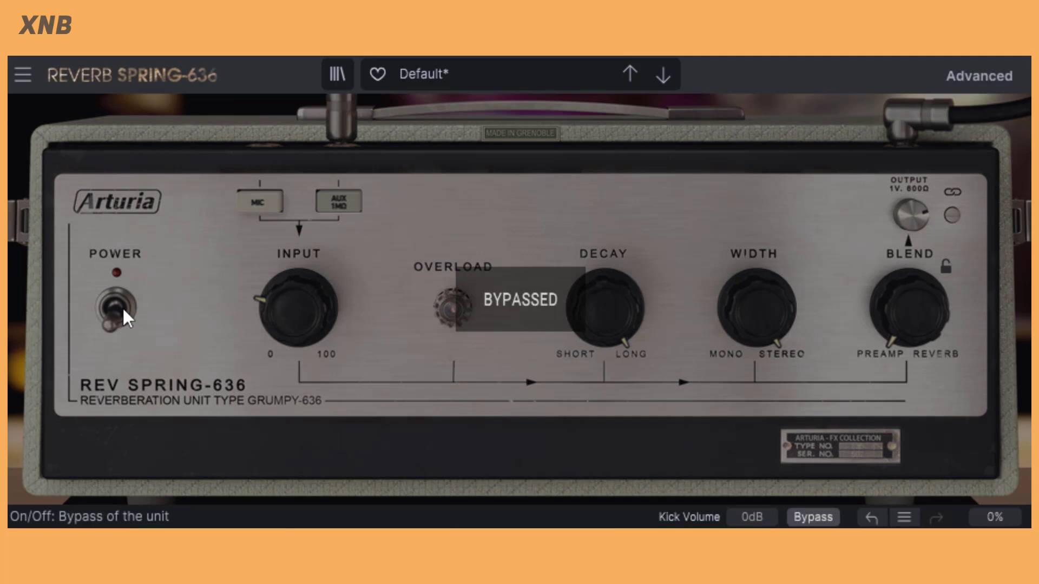
{"action": "left_click", "coordinate": [122, 307]}
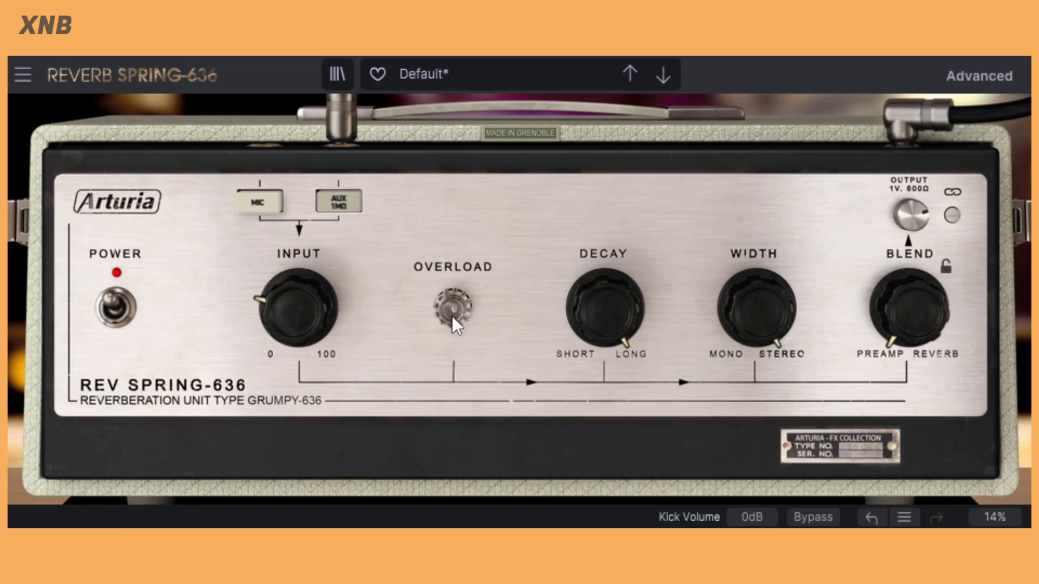
Sweep the input gain from its minimum up to 24.5 dB and back down to a low setting.
{"action": "left_click_drag", "start_coordinate": [297, 314], "coordinate": [298, 374]}
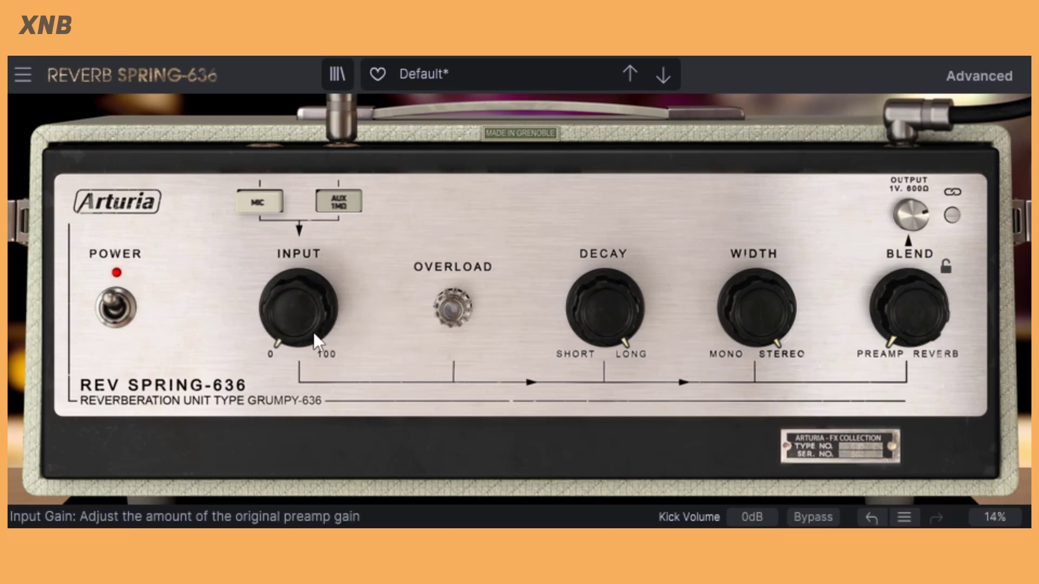
{"action": "left_click_drag", "start_coordinate": [314, 332], "coordinate": [314, 268]}
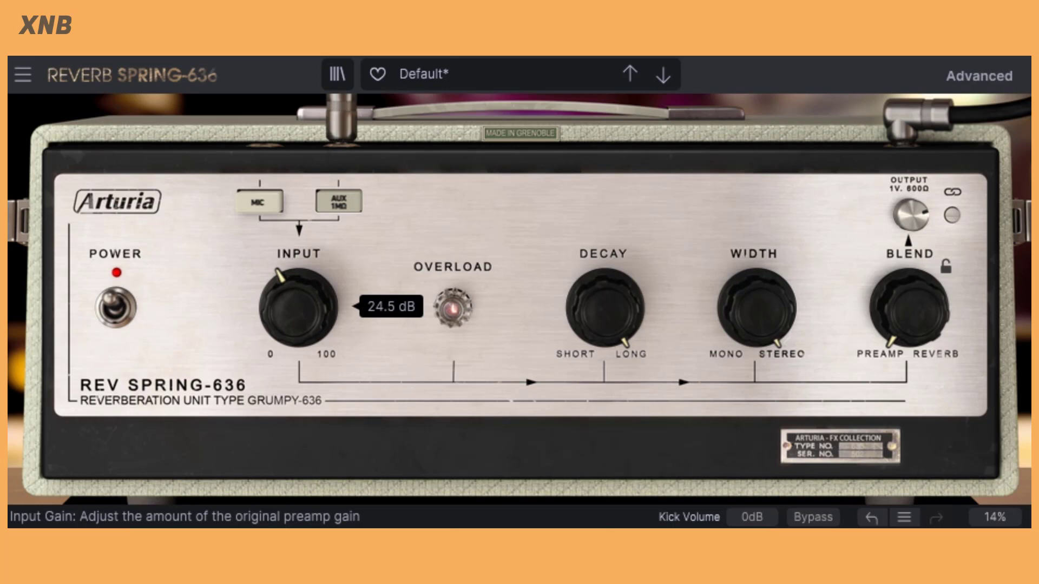
{"action": "left_click_drag", "start_coordinate": [314, 267], "coordinate": [312, 333]}
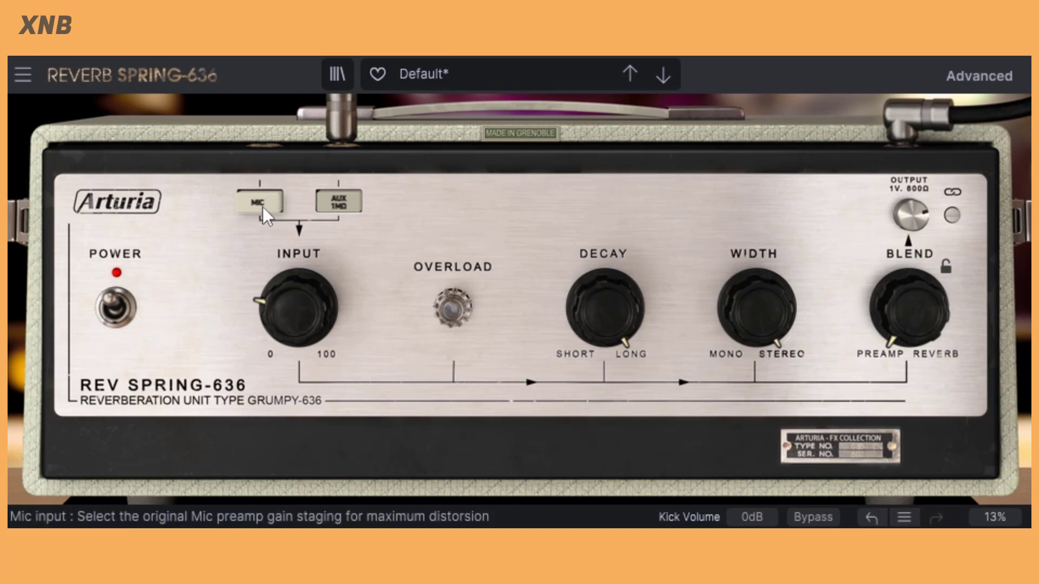
Compare the Mic and Aux inputs at two rising input gains, ending on Aux with the gain at 28.3 dB.
{"action": "left_click_drag", "start_coordinate": [297, 292], "coordinate": [303, 274]}
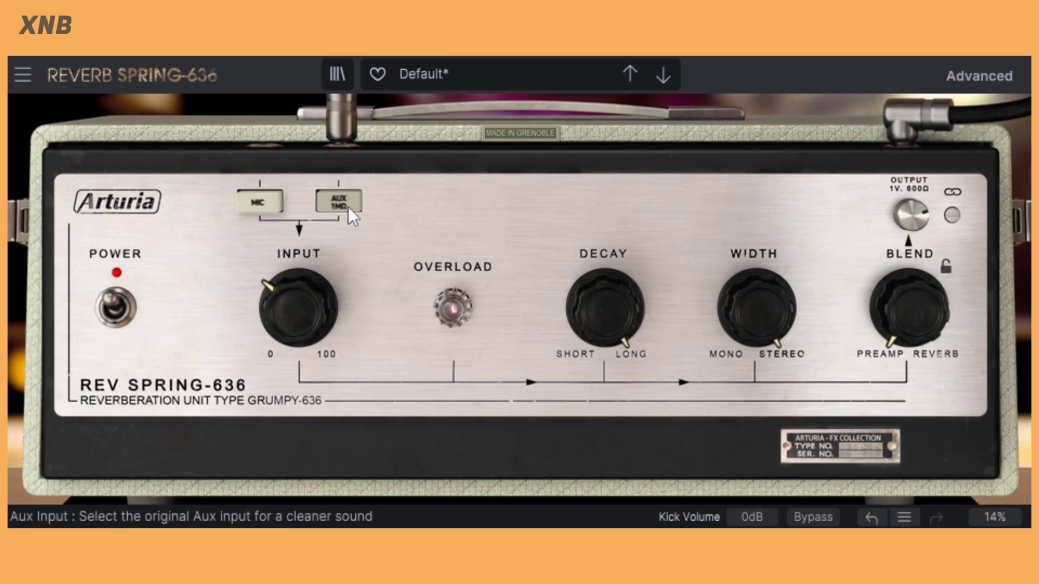
{"action": "left_click", "coordinate": [332, 202]}
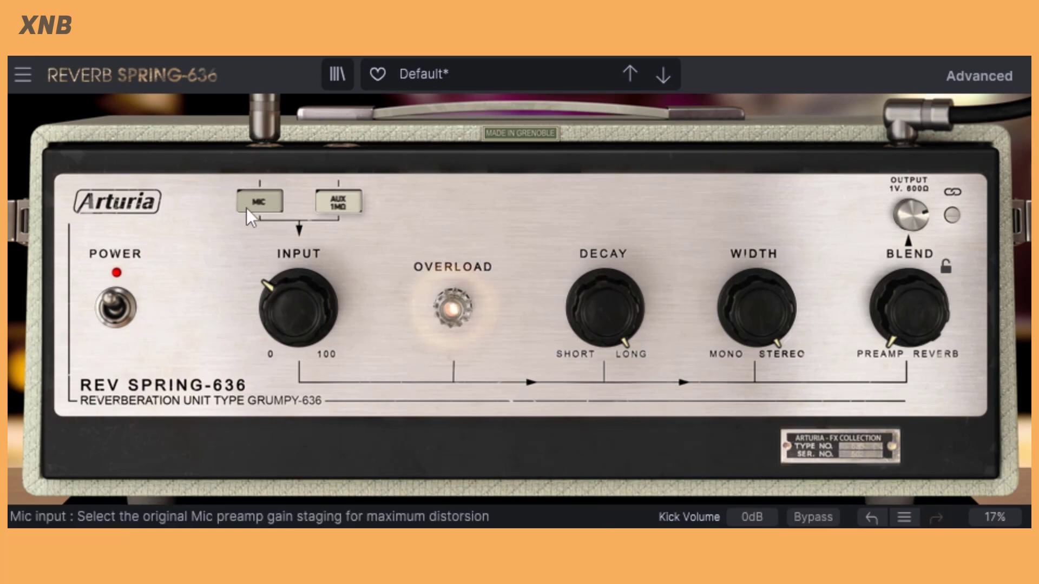
{"action": "left_click", "coordinate": [345, 201]}
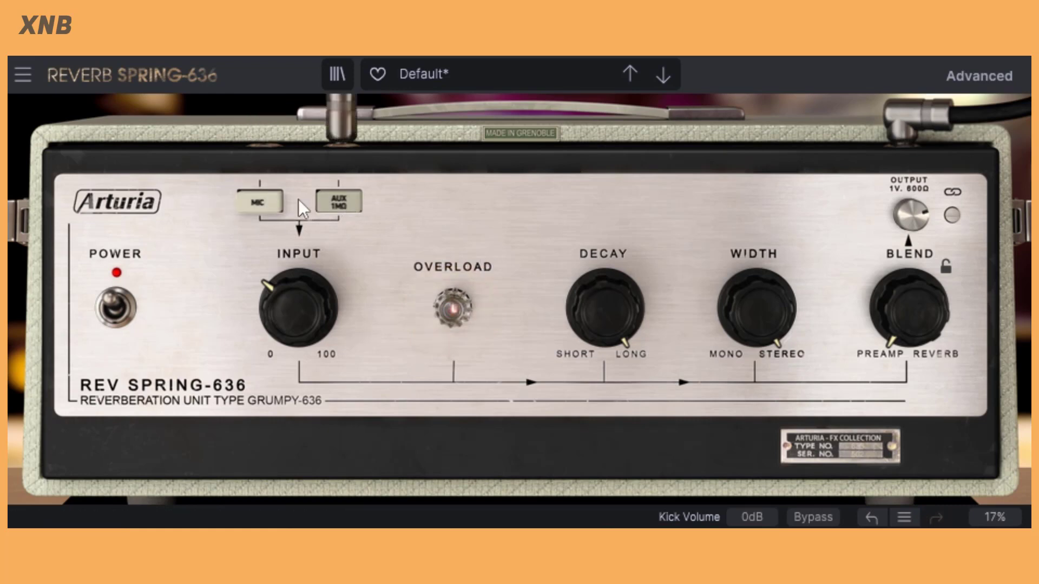
{"action": "left_click_drag", "start_coordinate": [312, 339], "coordinate": [313, 260]}
{"action": "left_click", "coordinate": [262, 203]}
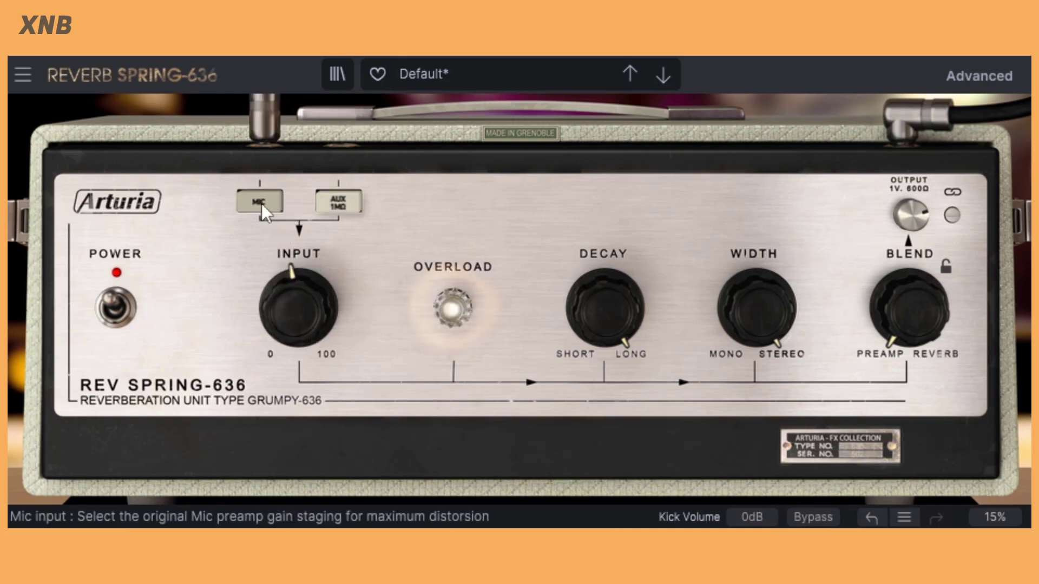
{"action": "left_click", "coordinate": [338, 204]}
Lower the input gain to 13.7 dB and reduce it slightly further.
{"action": "mouse_move", "coordinate": [298, 297]}
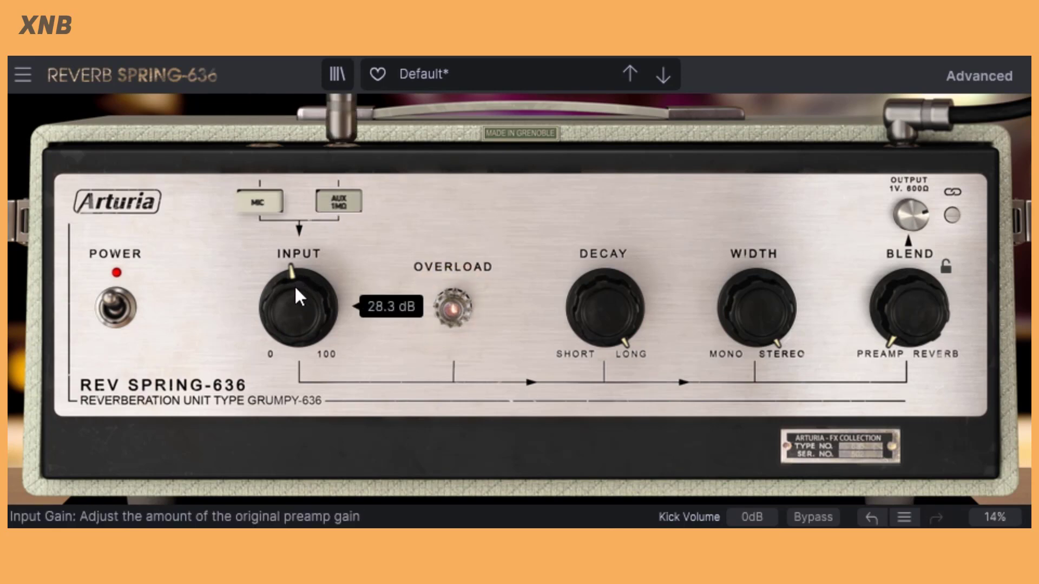
{"action": "left_click_drag", "start_coordinate": [295, 285], "coordinate": [295, 322]}
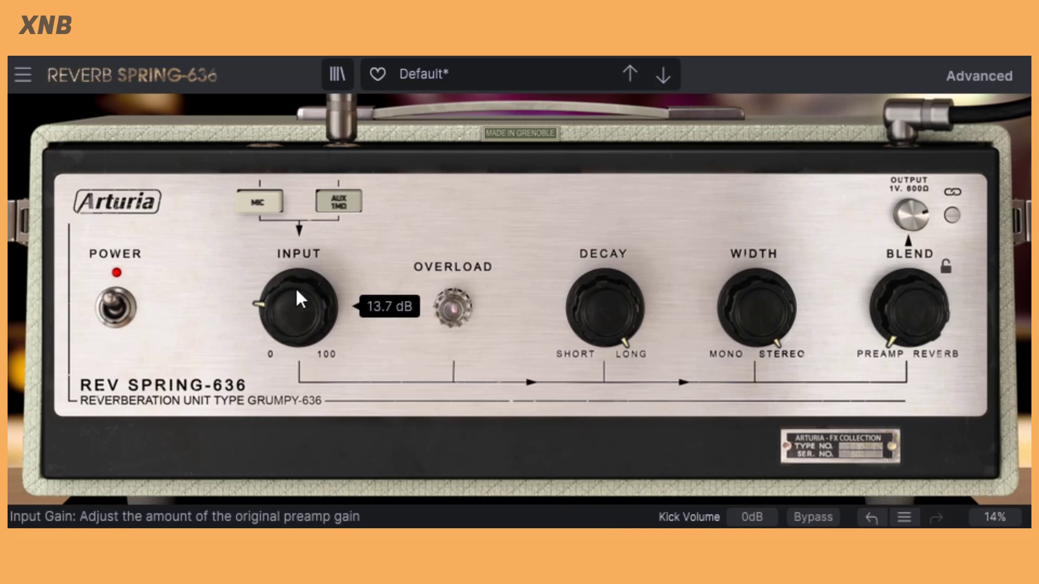
{"action": "left_click_drag", "start_coordinate": [325, 279], "coordinate": [324, 290]}
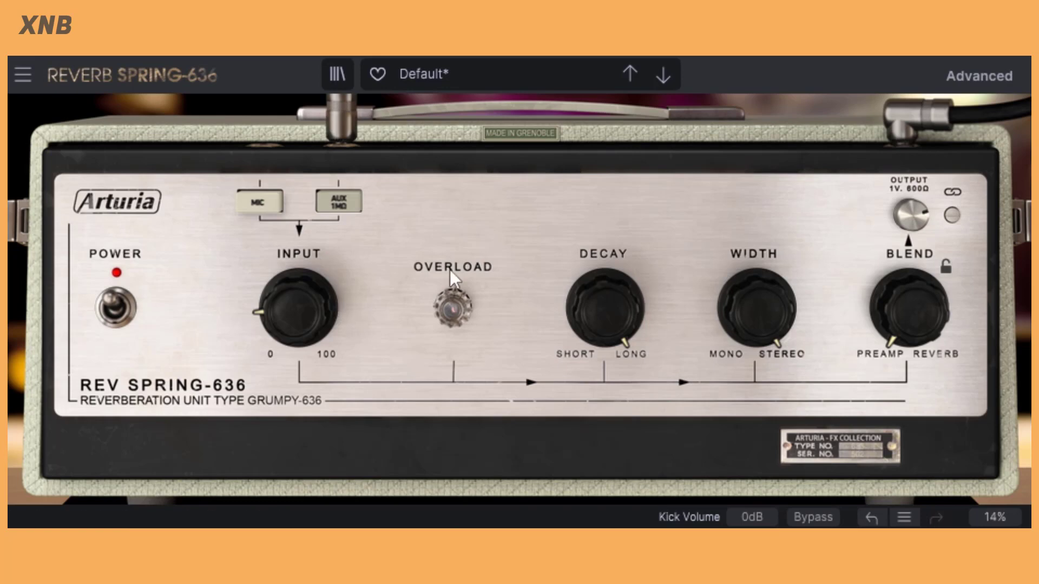
Set the output gain to -21.3 dB with the output link enabled, and the input gain to 18.0 dB.
{"action": "mouse_move", "coordinate": [915, 223]}
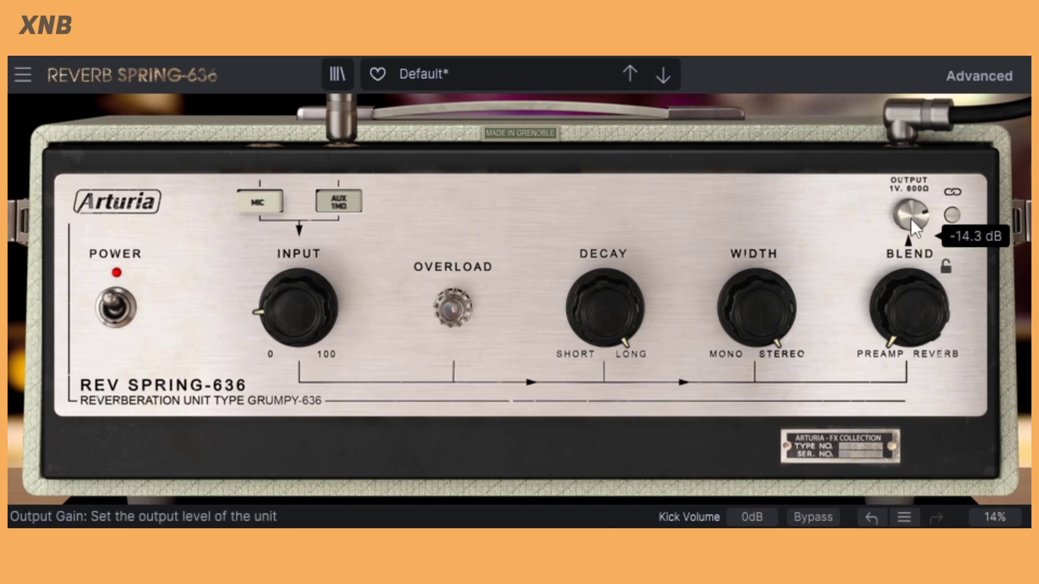
{"action": "scroll", "coordinate": [281, 314], "scroll_direction": "up", "scroll_amount": 5}
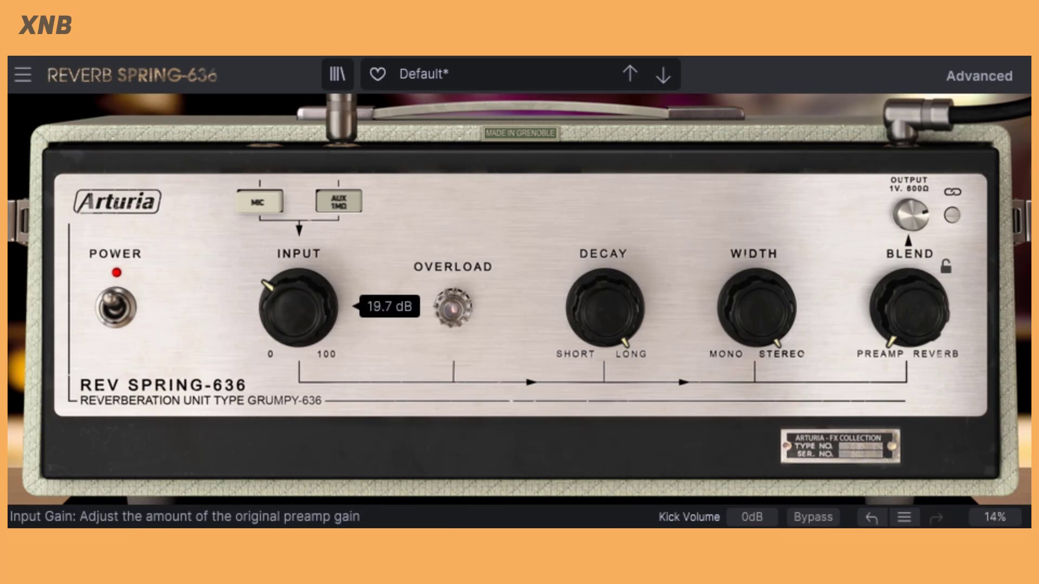
{"action": "scroll", "coordinate": [914, 212], "scroll_direction": "down", "scroll_amount": 4}
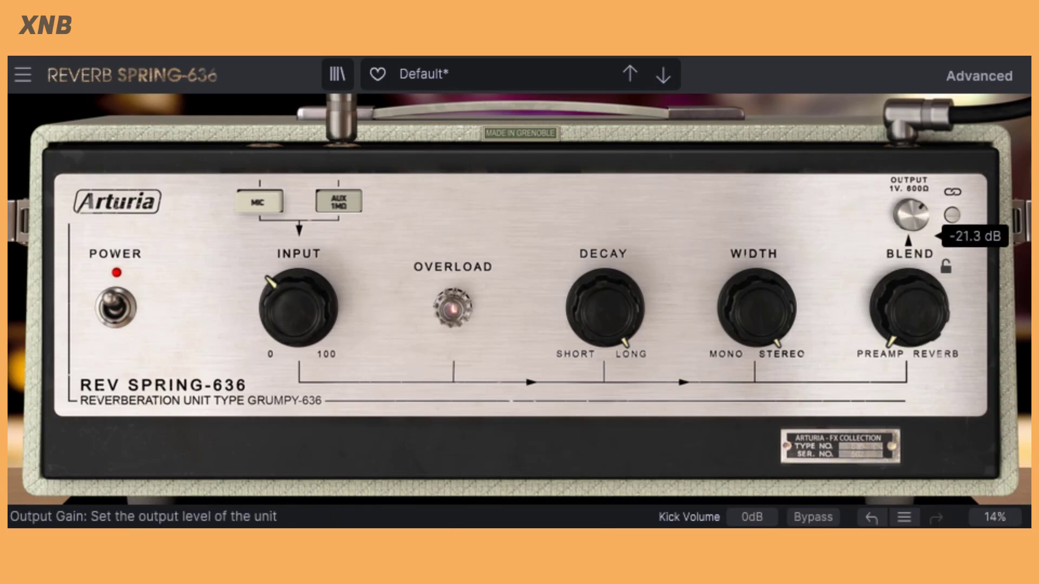
{"action": "scroll", "coordinate": [311, 315], "scroll_direction": "down", "scroll_amount": 2}
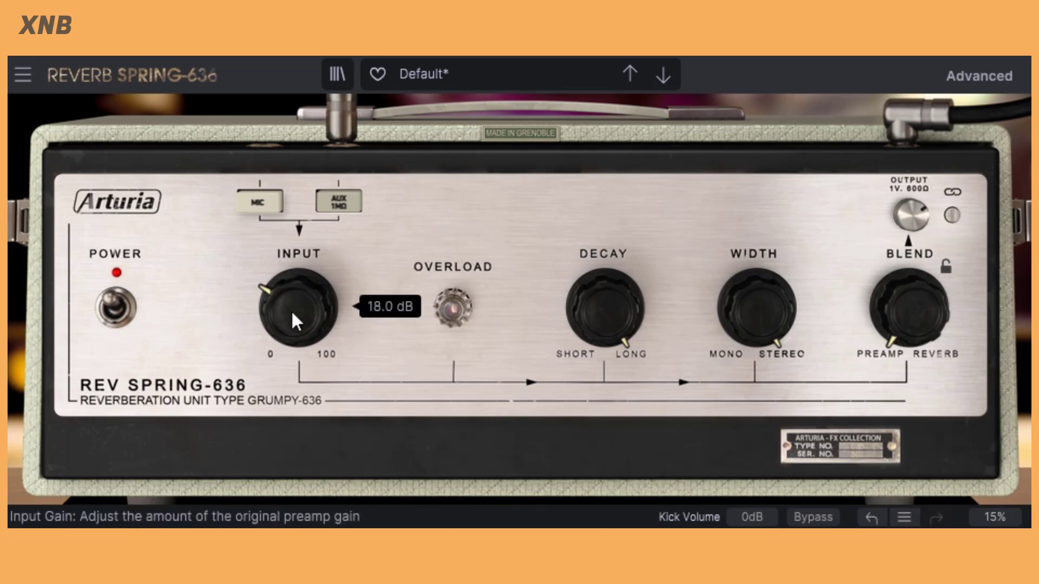
Raise the input gain to nearly mid-range, bring it back down, and switch to the Mic input.
{"action": "left_click_drag", "start_coordinate": [291, 310], "coordinate": [292, 282]}
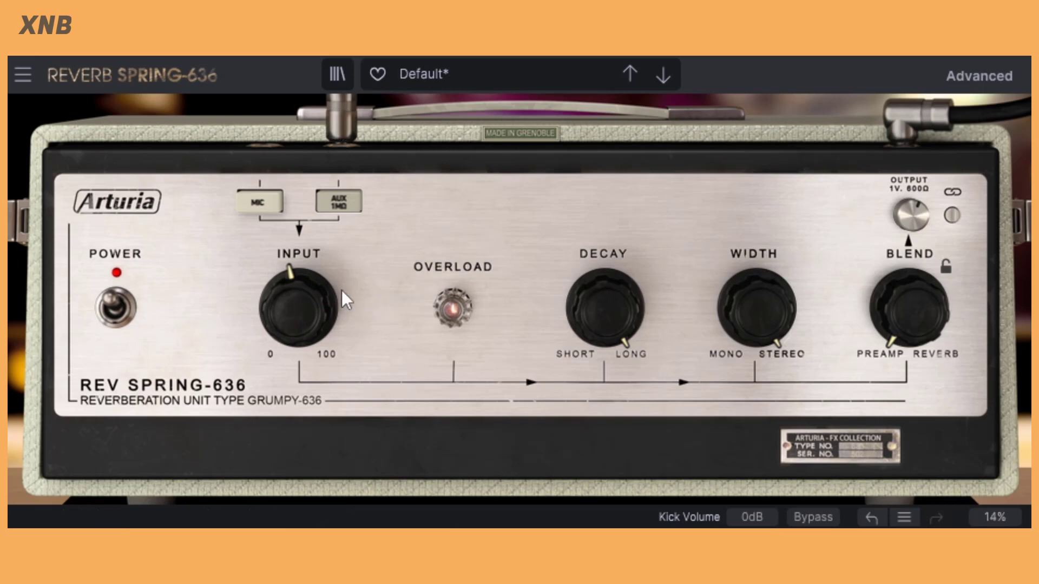
{"action": "mouse_move", "coordinate": [298, 309]}
{"action": "left_mouse_down"}
{"action": "mouse_move", "coordinate": [297, 283]}
{"action": "mouse_move", "coordinate": [336, 306]}
{"action": "mouse_move", "coordinate": [336, 320]}
{"action": "mouse_move", "coordinate": [309, 288]}
{"action": "mouse_move", "coordinate": [307, 320]}
{"action": "left_mouse_up"}
{"action": "left_click", "coordinate": [262, 208]}
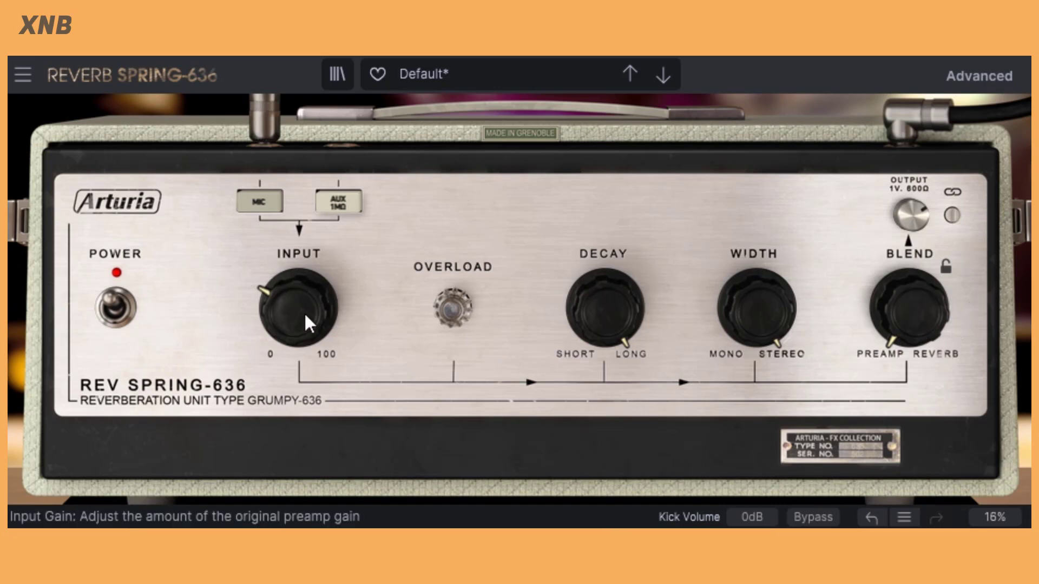
Raise the Blend to 0.918 and return it fully to the preamp side.
{"action": "left_click_drag", "start_coordinate": [921, 304], "coordinate": [920, 239]}
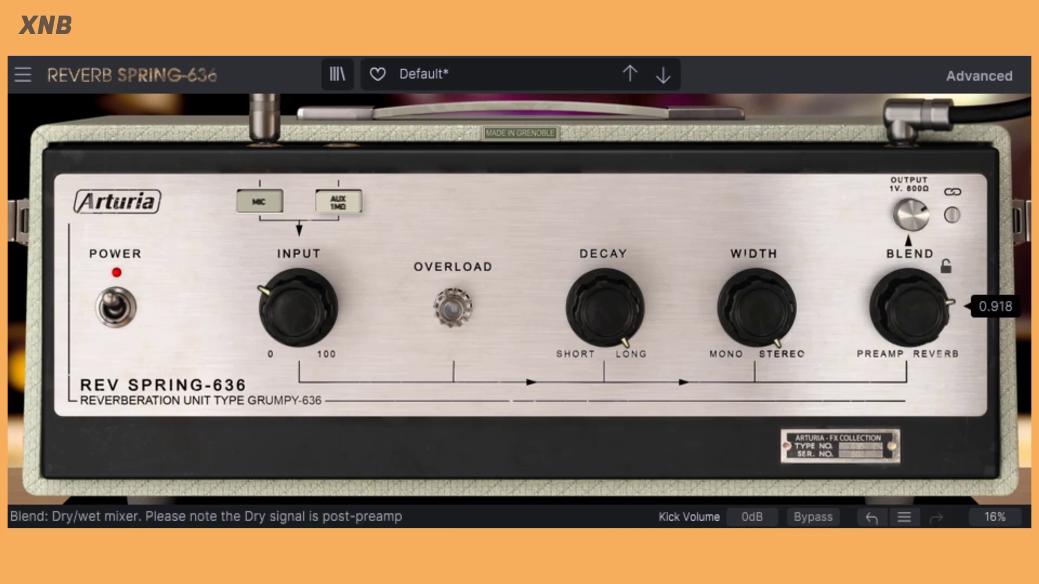
{"action": "left_click_drag", "start_coordinate": [921, 238], "coordinate": [934, 320]}
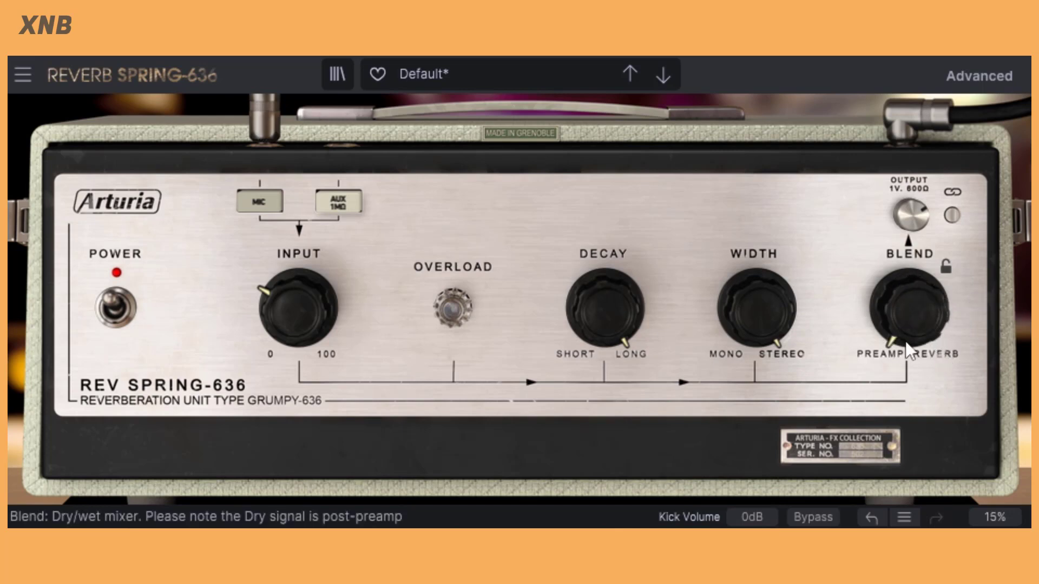
Lower the input gain for the Mic input and set the Blend to 0.693.
{"action": "left_click_drag", "start_coordinate": [274, 293], "coordinate": [274, 324]}
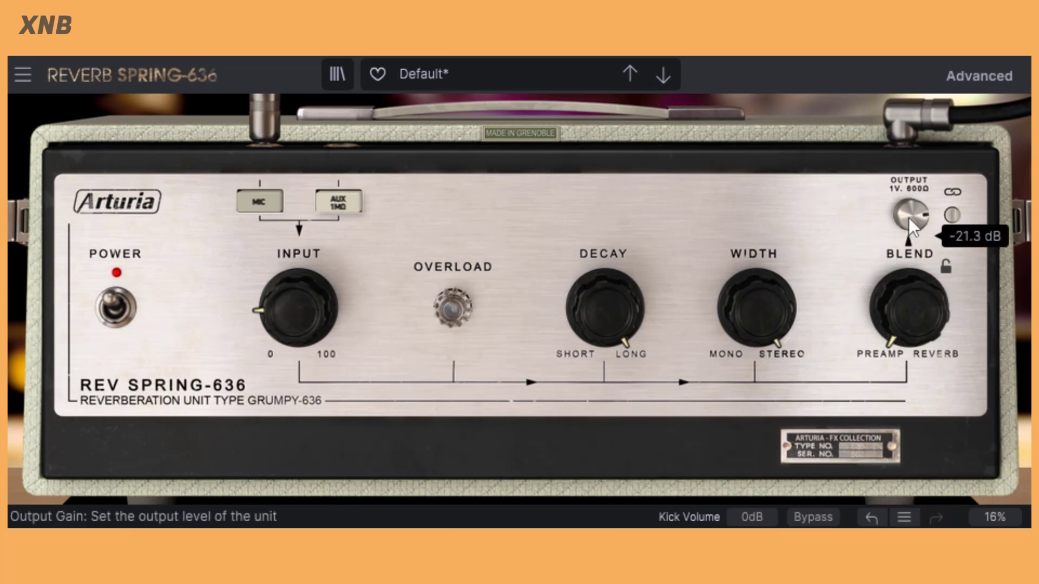
{"action": "mouse_move", "coordinate": [933, 315]}
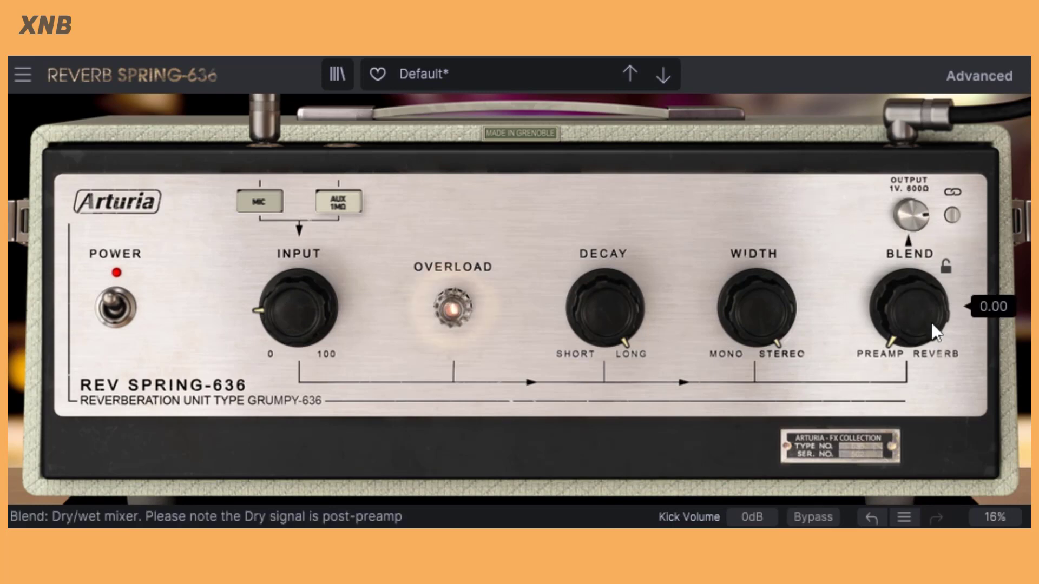
{"action": "left_click_drag", "start_coordinate": [904, 326], "coordinate": [905, 260]}
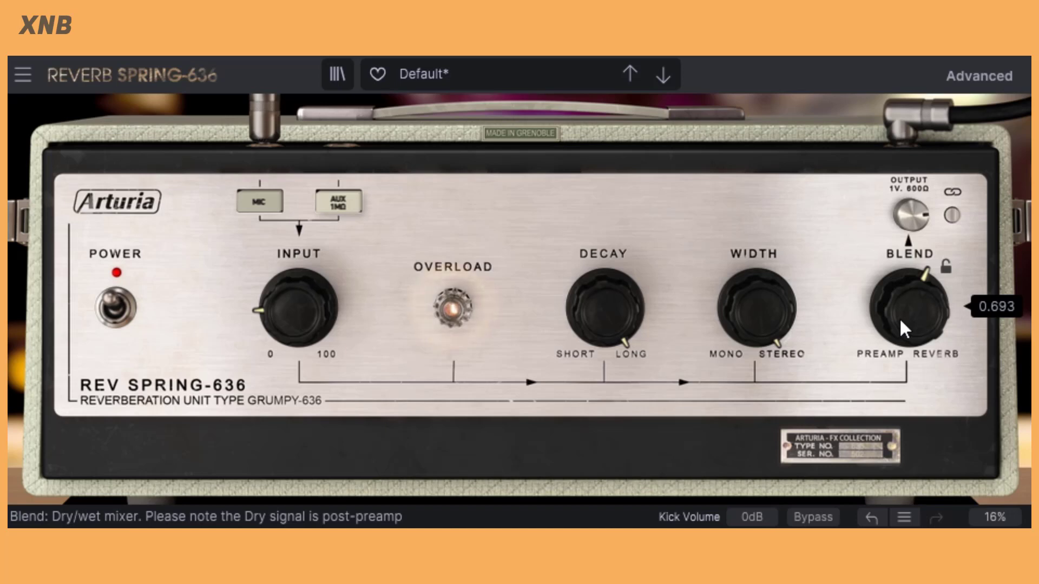
Reduce the input gain a little more, drop the Blend to 0.084, and raise it to full reverb at 1.00.
{"action": "left_click_drag", "start_coordinate": [298, 307], "coordinate": [298, 313]}
{"action": "mouse_move", "coordinate": [913, 307]}
{"action": "left_click_drag", "start_coordinate": [907, 302], "coordinate": [908, 373]}
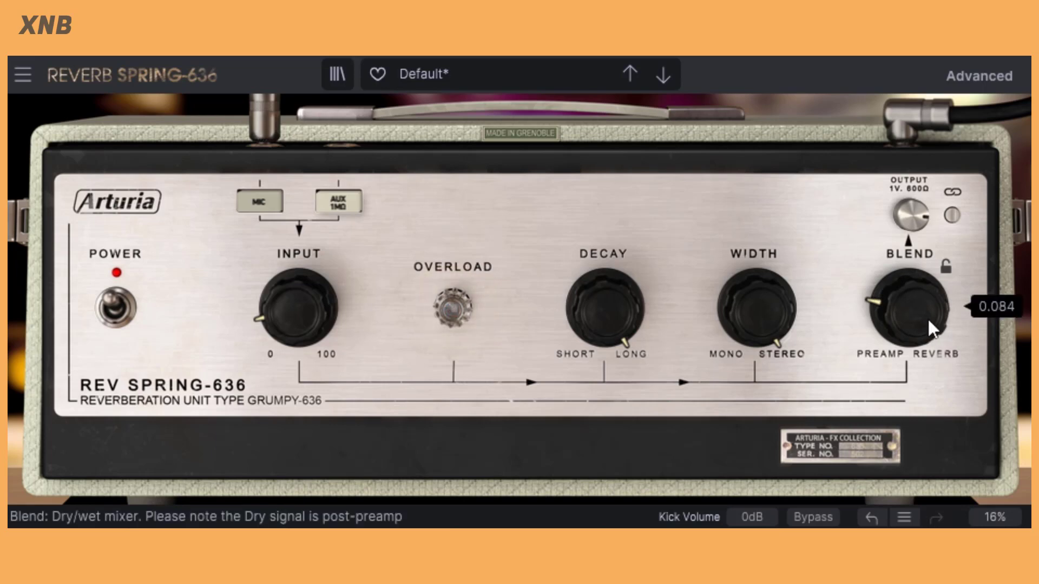
{"action": "left_click_drag", "start_coordinate": [914, 321], "coordinate": [930, 366]}
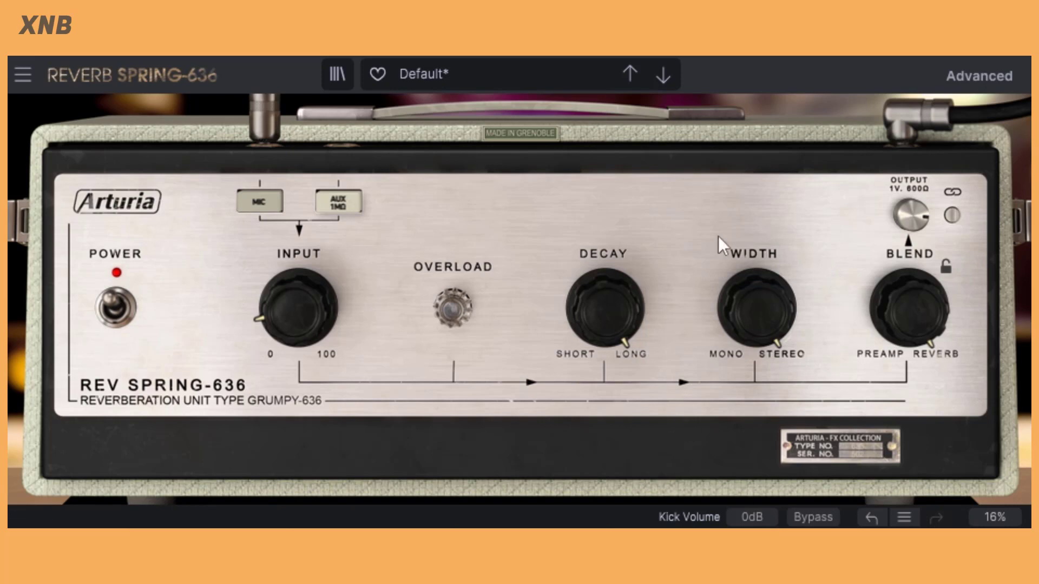
Shorten the decay almost to Short and lower the Blend to slightly past centre on the reverb side.
{"action": "mouse_move", "coordinate": [618, 312]}
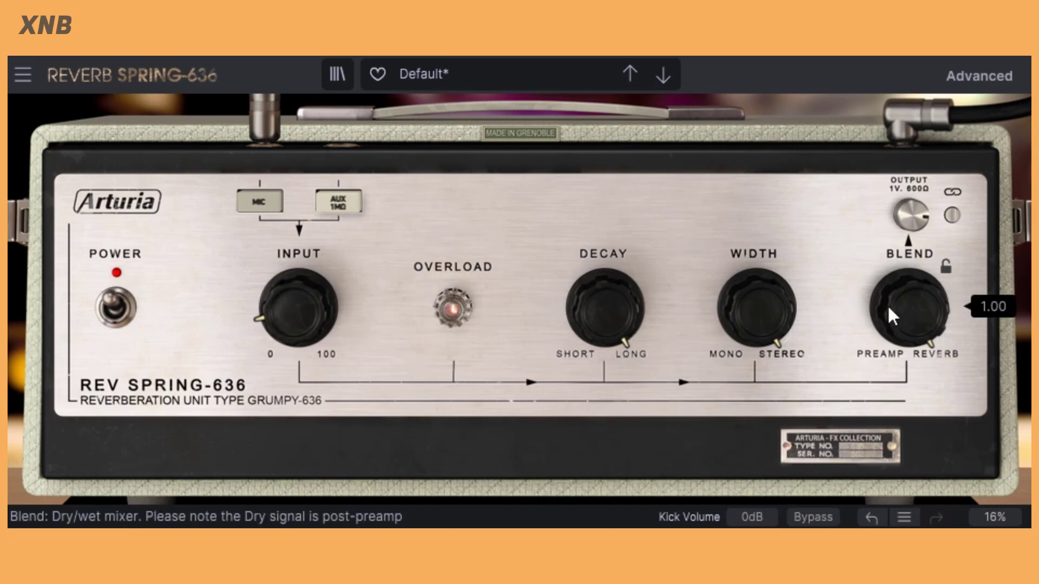
{"action": "left_click_drag", "start_coordinate": [628, 307], "coordinate": [651, 302]}
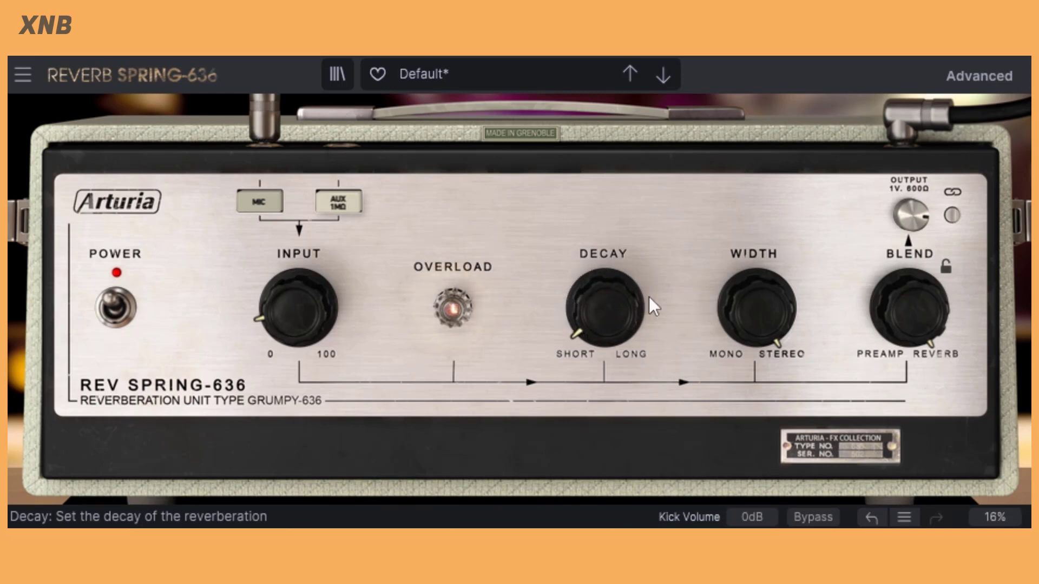
{"action": "mouse_move", "coordinate": [909, 307]}
{"action": "mouse_move", "coordinate": [909, 307]}
{"action": "left_mouse_down"}
{"action": "mouse_move", "coordinate": [909, 337]}
{"action": "mouse_move", "coordinate": [920, 306]}
{"action": "left_mouse_up"}
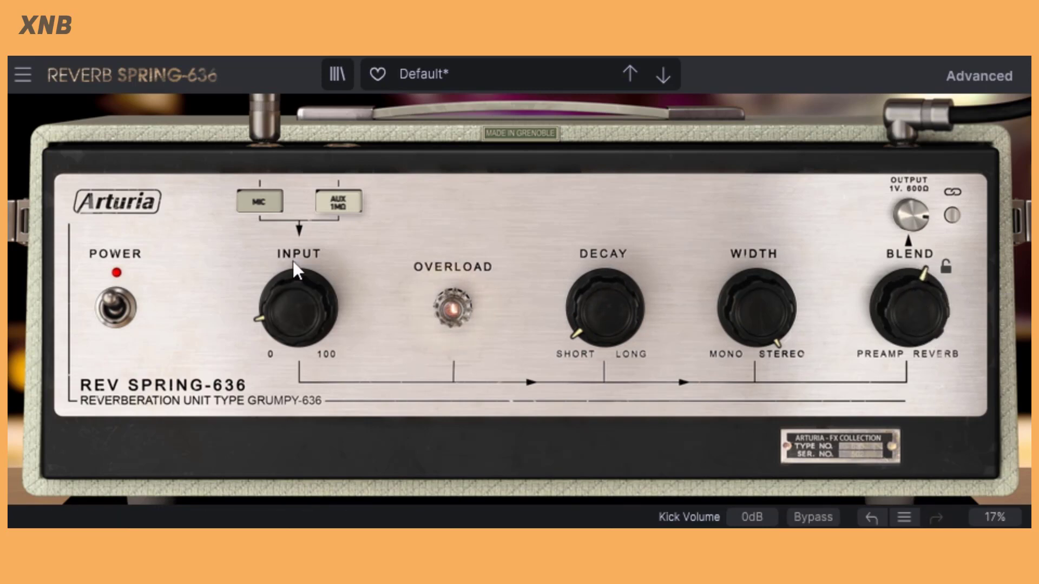
Compare the unit bypassed and active twice, lowering the Blend to about centre between the two comparisons.
{"action": "left_click", "coordinate": [117, 293]}
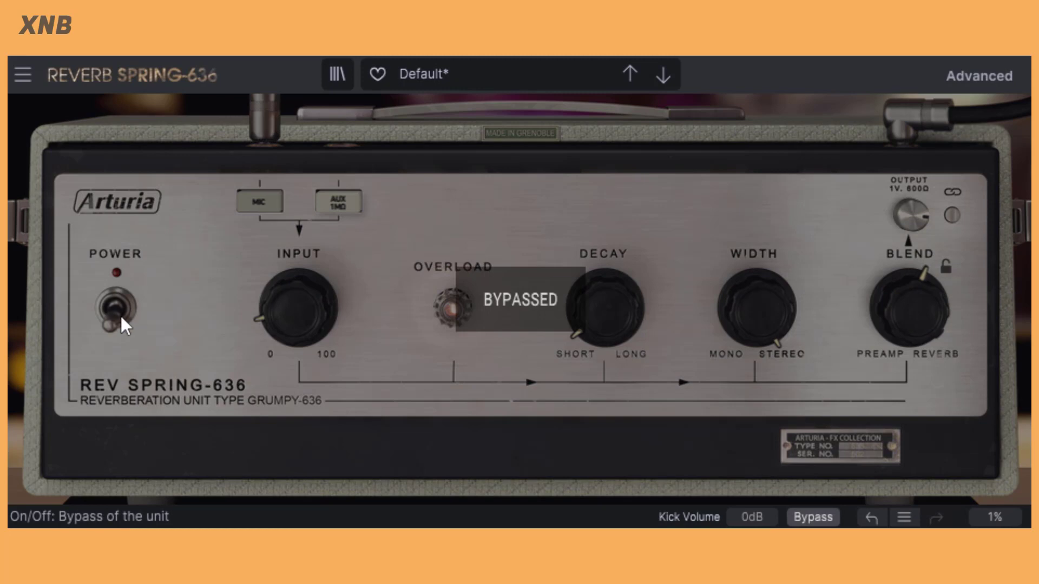
{"action": "left_click", "coordinate": [121, 316]}
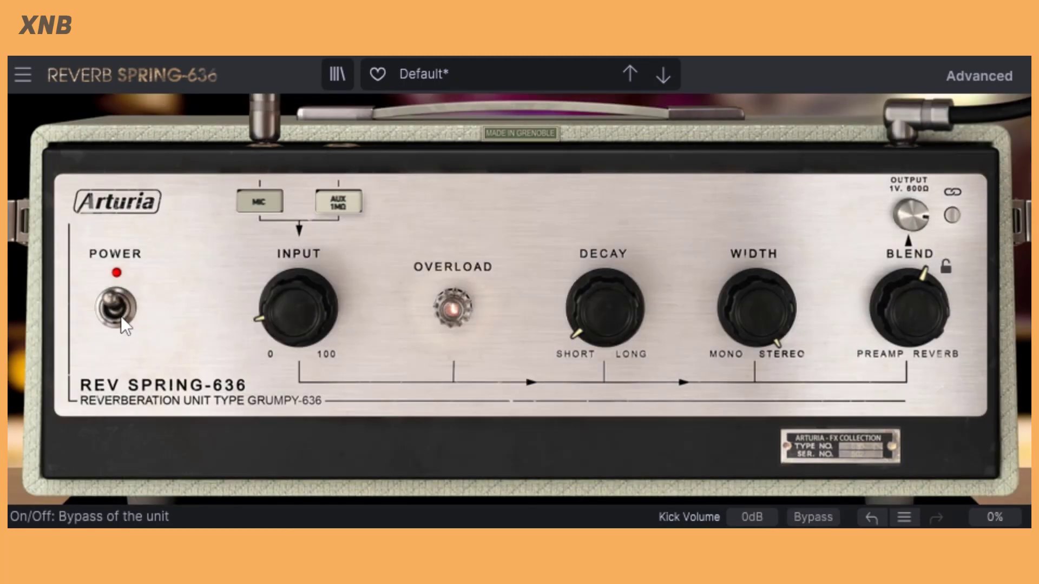
{"action": "left_click_drag", "start_coordinate": [909, 308], "coordinate": [909, 348]}
{"action": "left_click", "coordinate": [108, 304]}
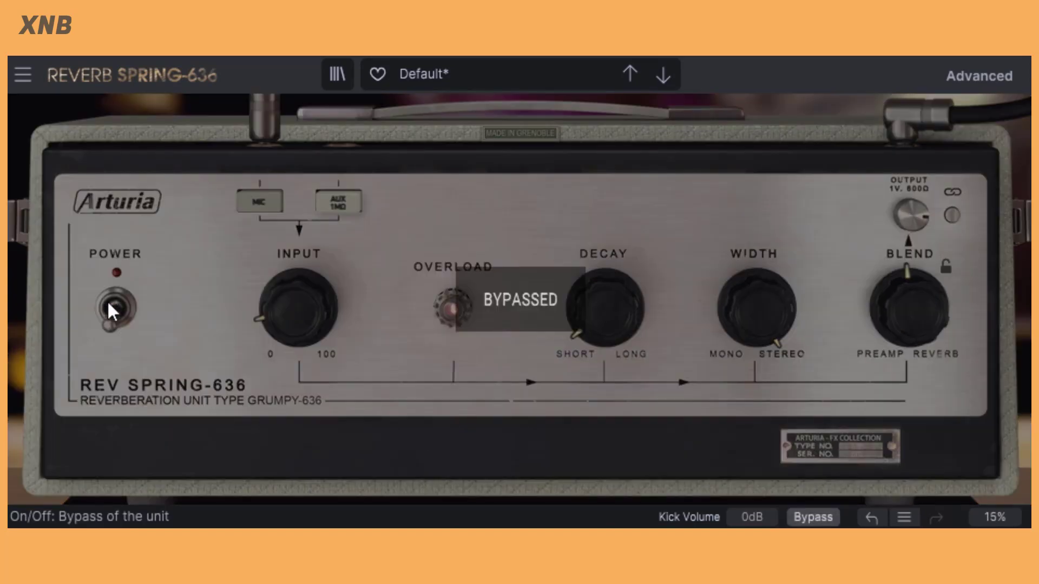
{"action": "left_click", "coordinate": [108, 302]}
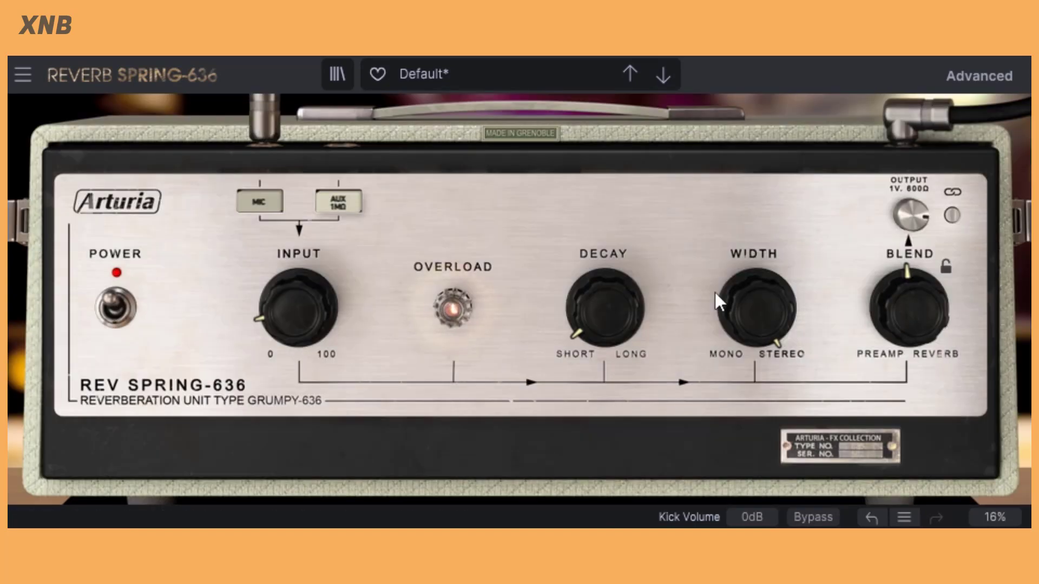
Set the reverb's Width to full Mono and raise the Blend to 1.00.
{"action": "left_click_drag", "start_coordinate": [776, 307], "coordinate": [778, 298]}
{"action": "scroll", "coordinate": [922, 301], "scroll_direction": "up", "scroll_amount": 5}
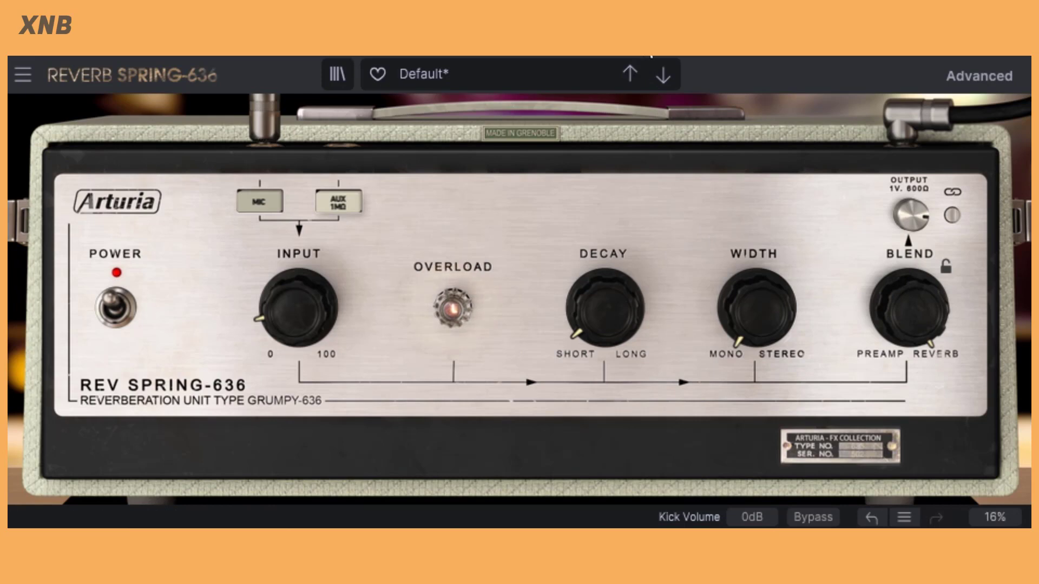
{"action": "mouse_move", "coordinate": [731, 306]}
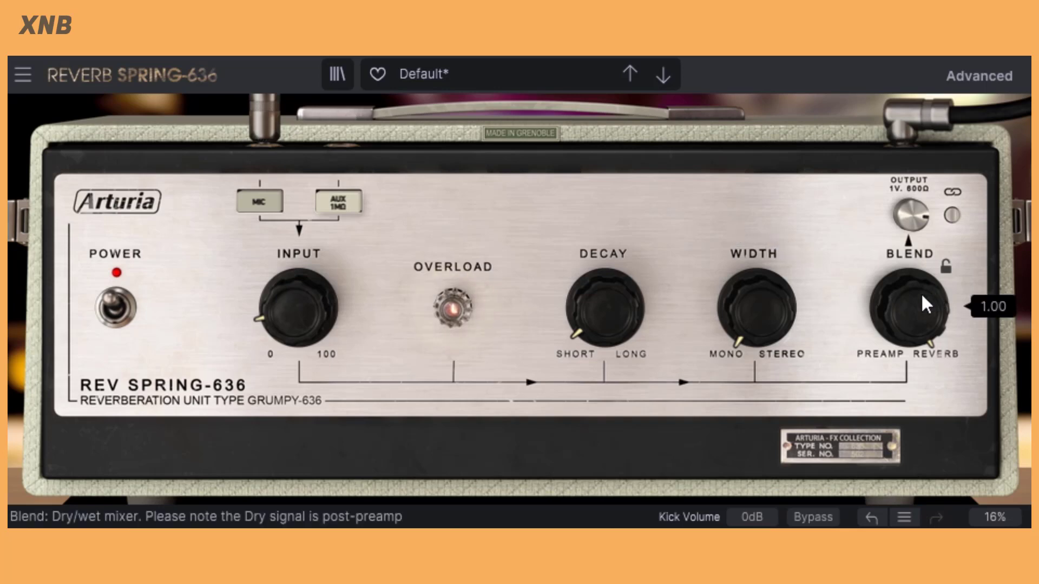
{"action": "mouse_move", "coordinate": [767, 313]}
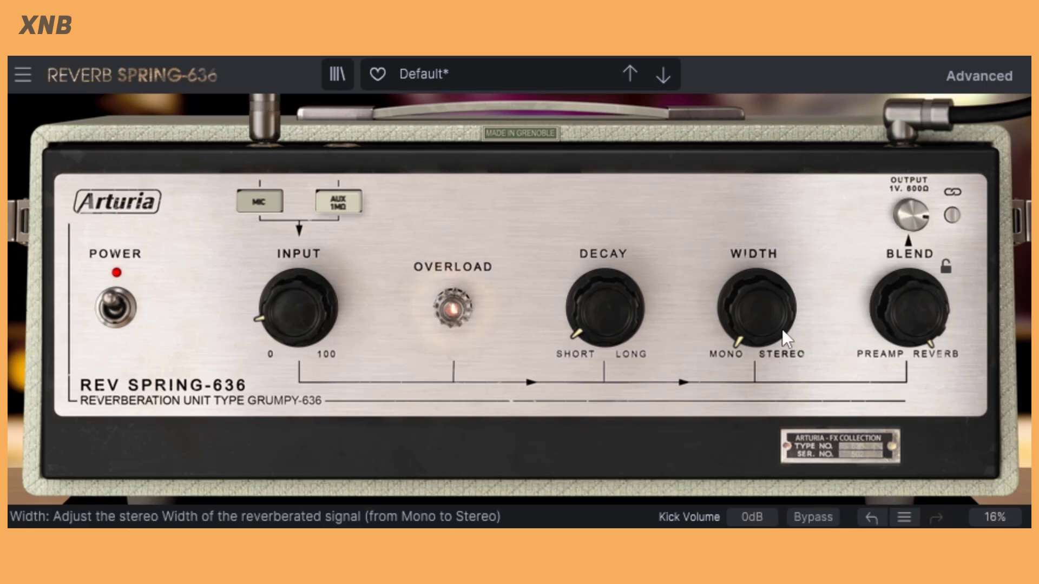
Open the Width to 54.8 % and set the Blend moderately past centre on the reverb side.
{"action": "left_click_drag", "start_coordinate": [924, 303], "coordinate": [924, 366]}
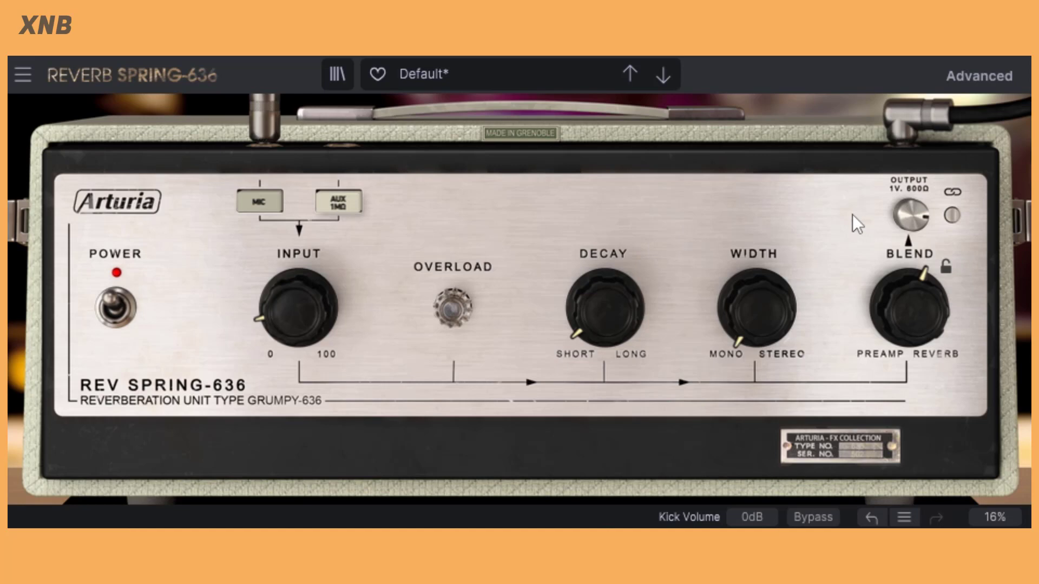
{"action": "mouse_move", "coordinate": [926, 307]}
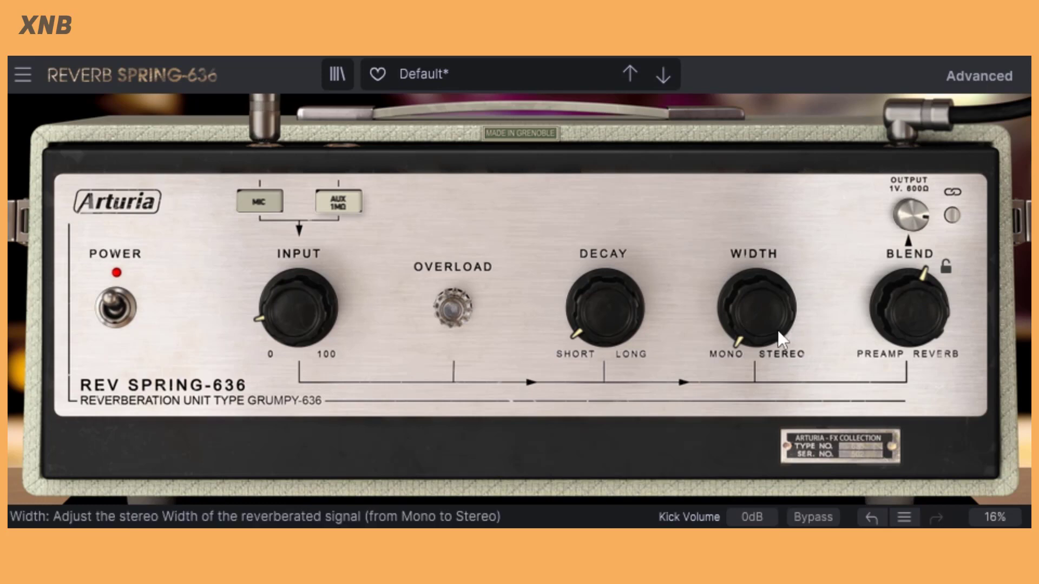
{"action": "mouse_move", "coordinate": [769, 330]}
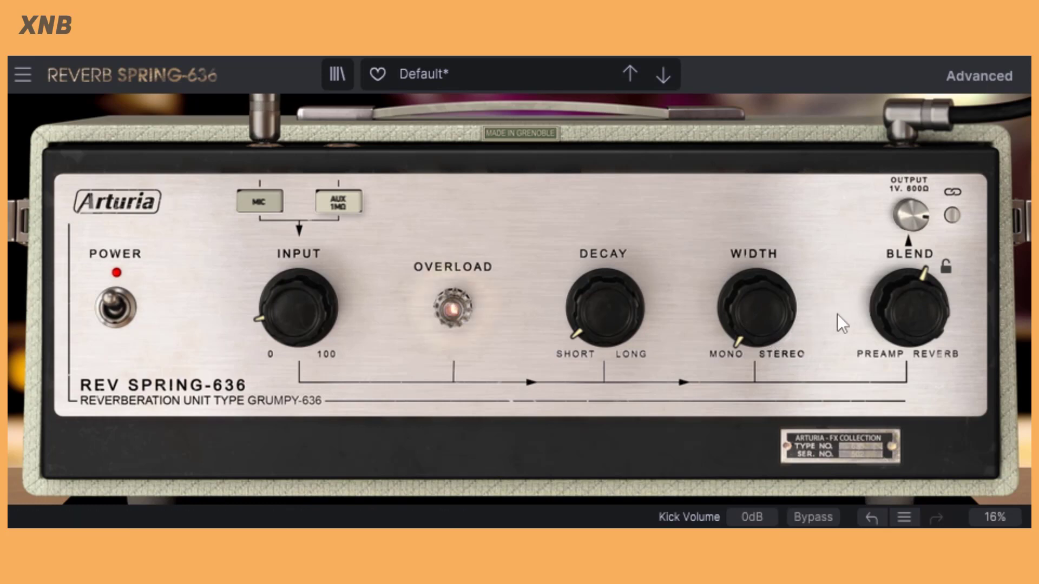
{"action": "mouse_move", "coordinate": [757, 319]}
{"action": "left_mouse_down"}
{"action": "mouse_move", "coordinate": [758, 292]}
{"action": "mouse_move", "coordinate": [772, 309]}
{"action": "left_mouse_up"}
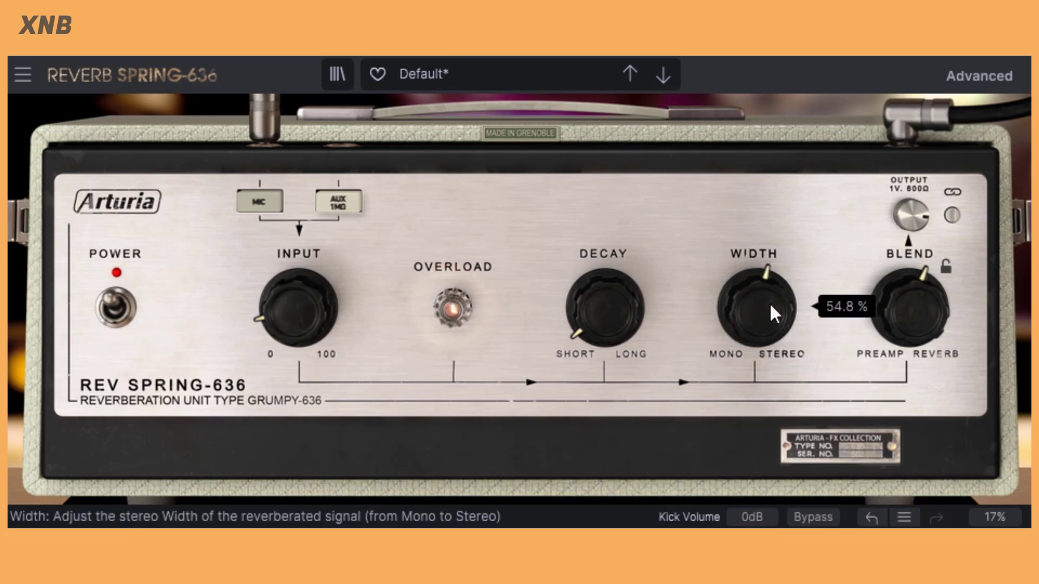
{"action": "left_click_drag", "start_coordinate": [909, 306], "coordinate": [909, 295]}
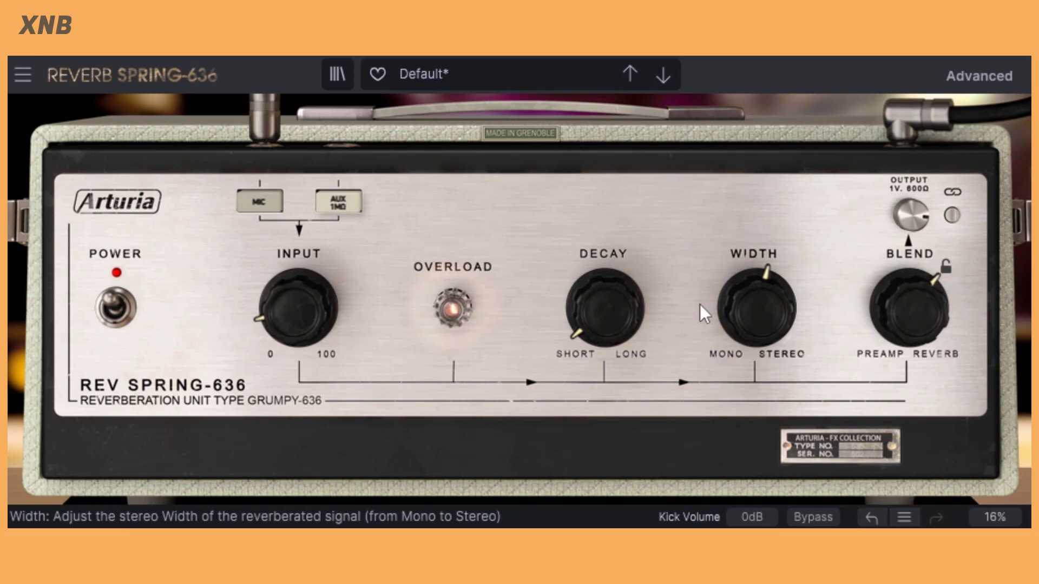
Shorten the Decay fully to Short and widen the reverb to full Stereo.
{"action": "left_click_drag", "start_coordinate": [605, 308], "coordinate": [605, 330]}
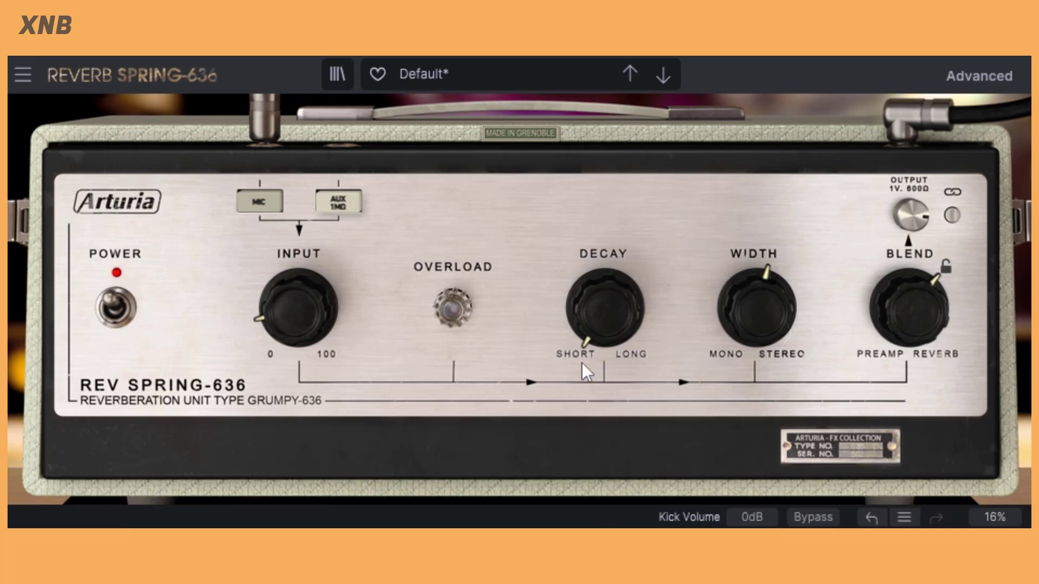
{"action": "mouse_move", "coordinate": [582, 364]}
{"action": "left_mouse_down"}
{"action": "mouse_move", "coordinate": [582, 323]}
{"action": "mouse_move", "coordinate": [582, 367]}
{"action": "left_mouse_up"}
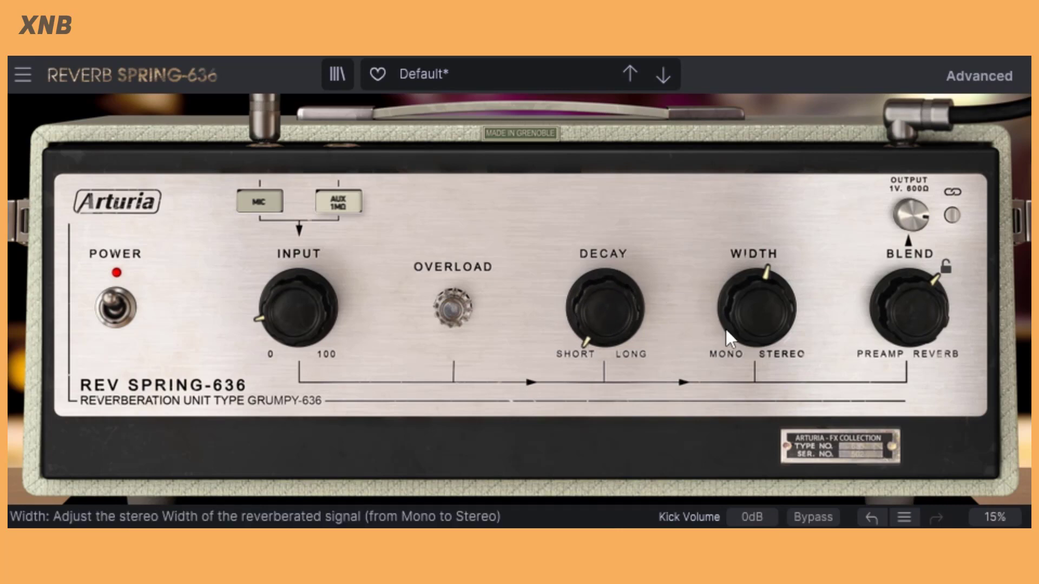
{"action": "left_click_drag", "start_coordinate": [726, 329], "coordinate": [725, 290]}
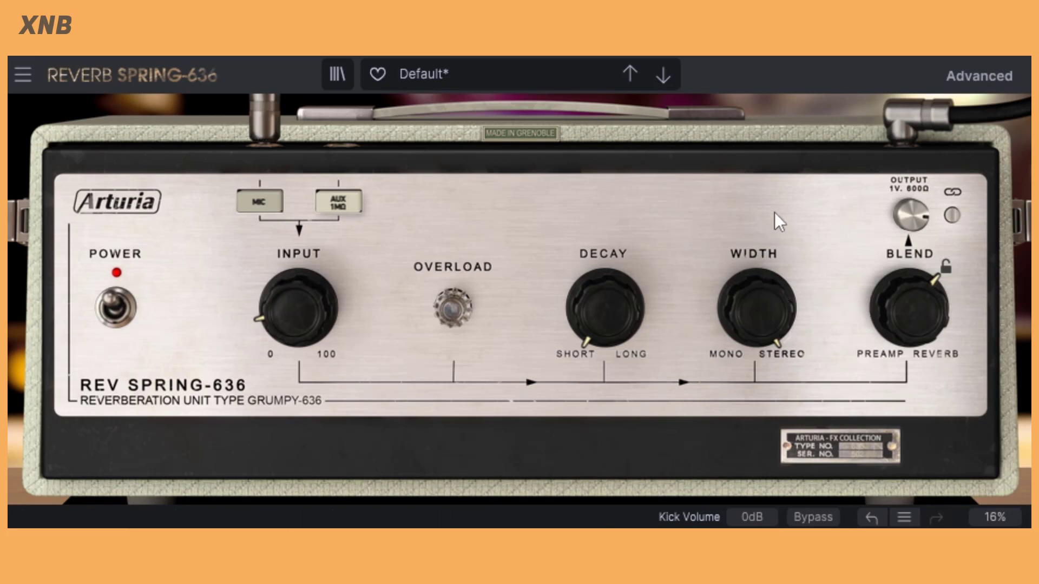
Show the advanced controls, raise the Pre Delay to 250 ms, and reduce it to 15 ms.
{"action": "left_click", "coordinate": [981, 69]}
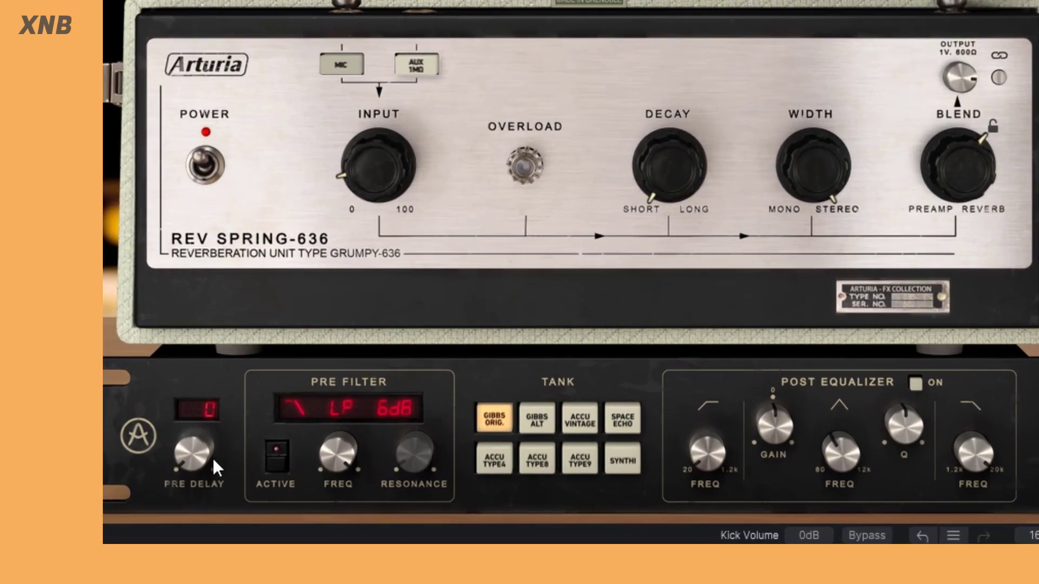
{"action": "mouse_move", "coordinate": [202, 475]}
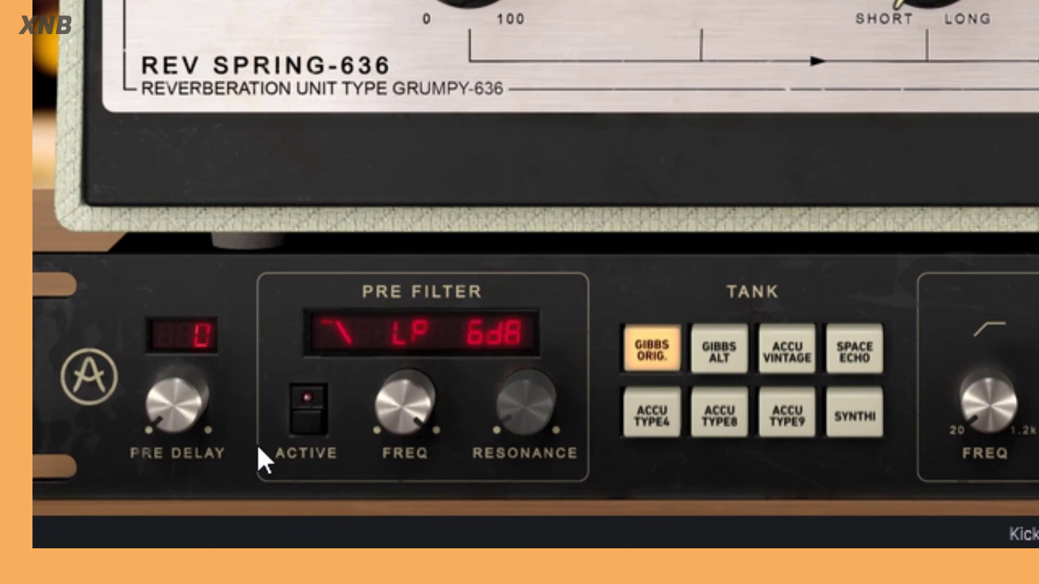
{"action": "left_click_drag", "start_coordinate": [176, 403], "coordinate": [176, 358]}
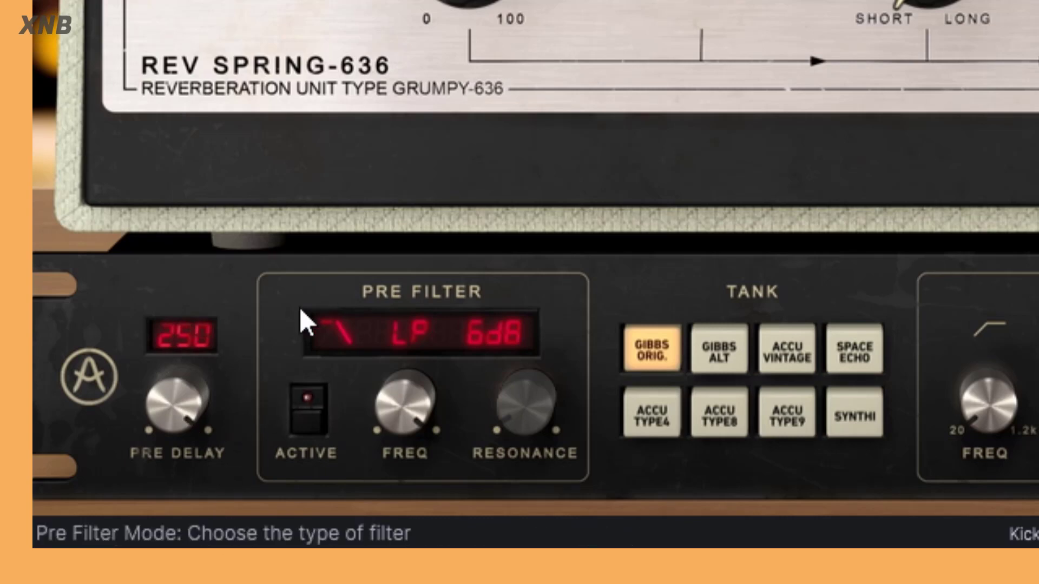
{"action": "mouse_move", "coordinate": [195, 374]}
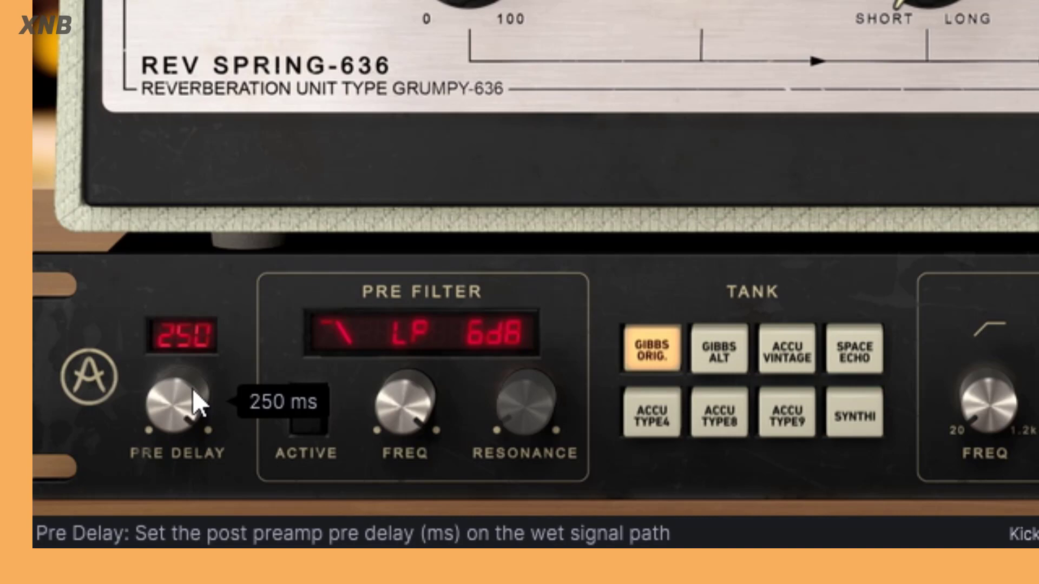
{"action": "left_click_drag", "start_coordinate": [194, 403], "coordinate": [194, 466]}
{"action": "left_click_drag", "start_coordinate": [139, 413], "coordinate": [139, 421]}
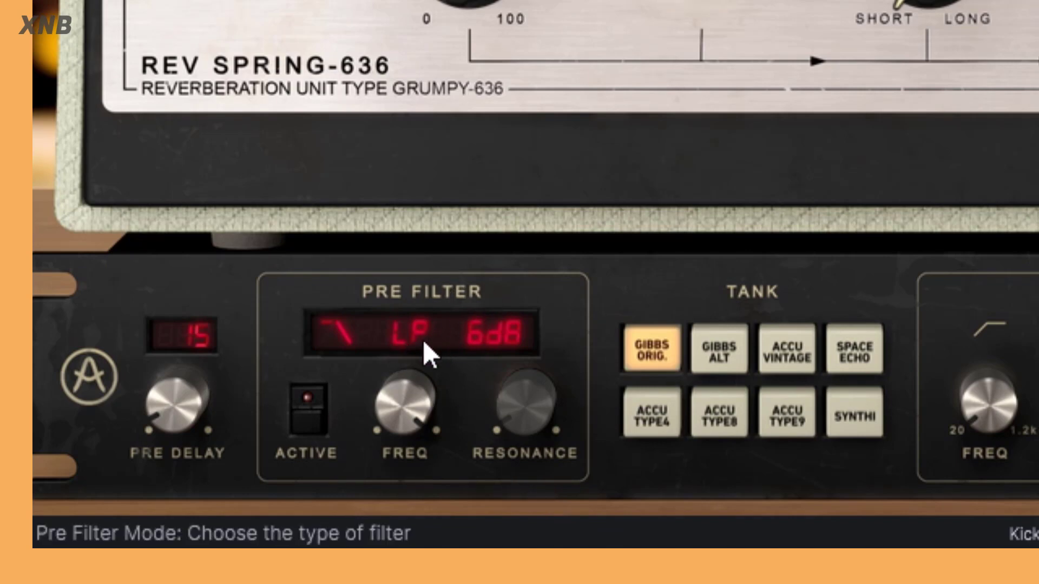
Try the pre-filter with its Low Pass 6dB/oct. type and sweep the cutoff frequency down.
{"action": "left_click", "coordinate": [312, 403]}
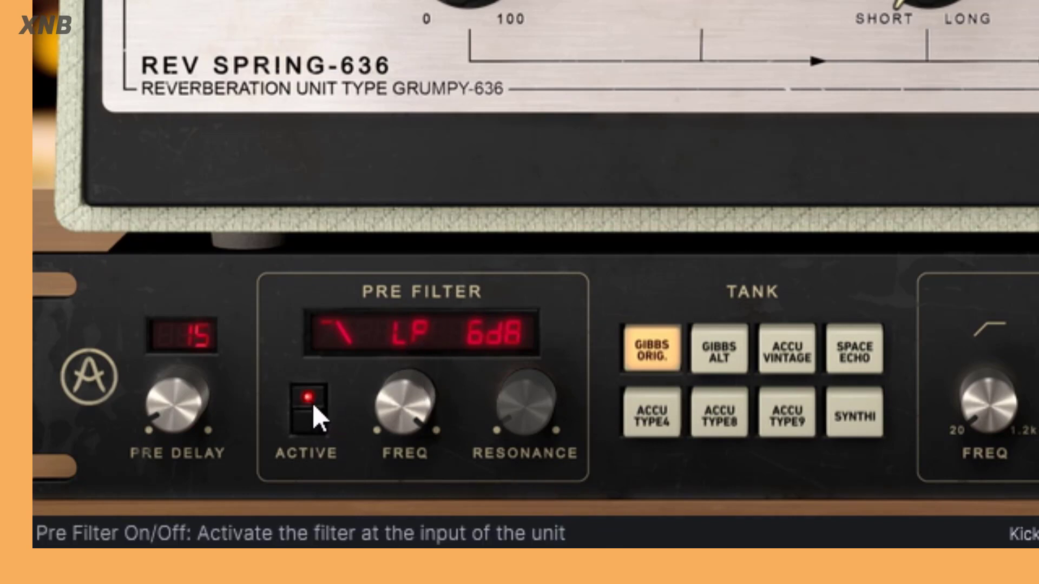
{"action": "left_click", "coordinate": [456, 329]}
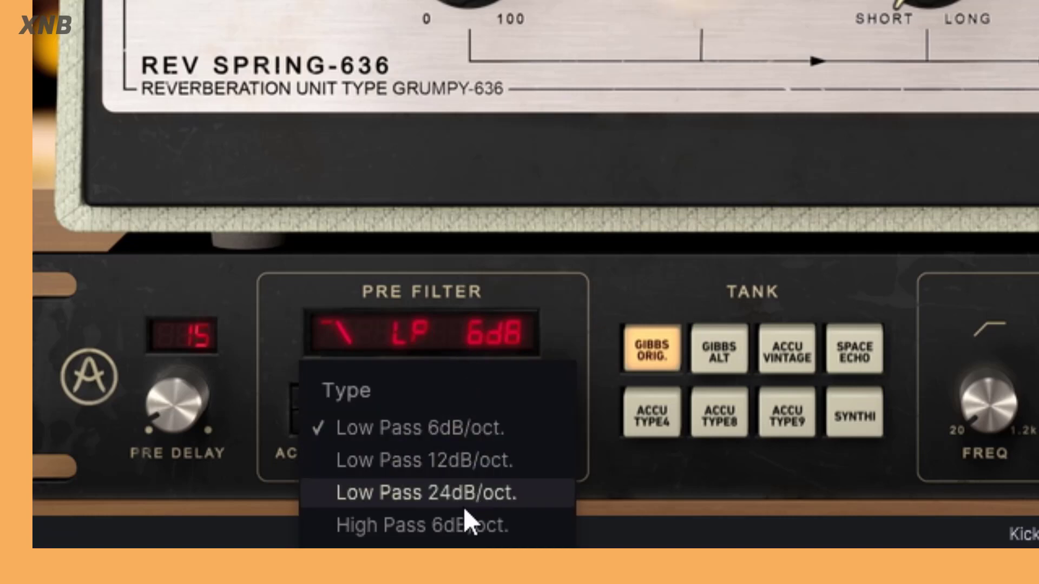
{"action": "left_click", "coordinate": [617, 283]}
{"action": "mouse_move", "coordinate": [404, 433]}
{"action": "left_click_drag", "start_coordinate": [405, 403], "coordinate": [405, 520]}
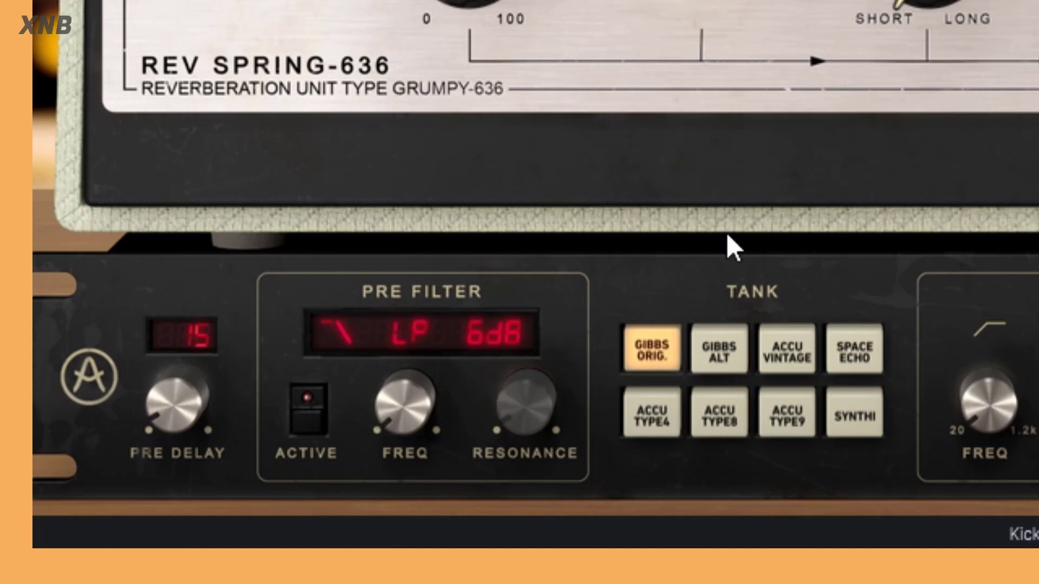
Set the pre-filter to Low Pass 24dB/oct., activate it, and sweep its cutoff from 20.0 Hz up past the middle.
{"action": "left_click", "coordinate": [414, 336]}
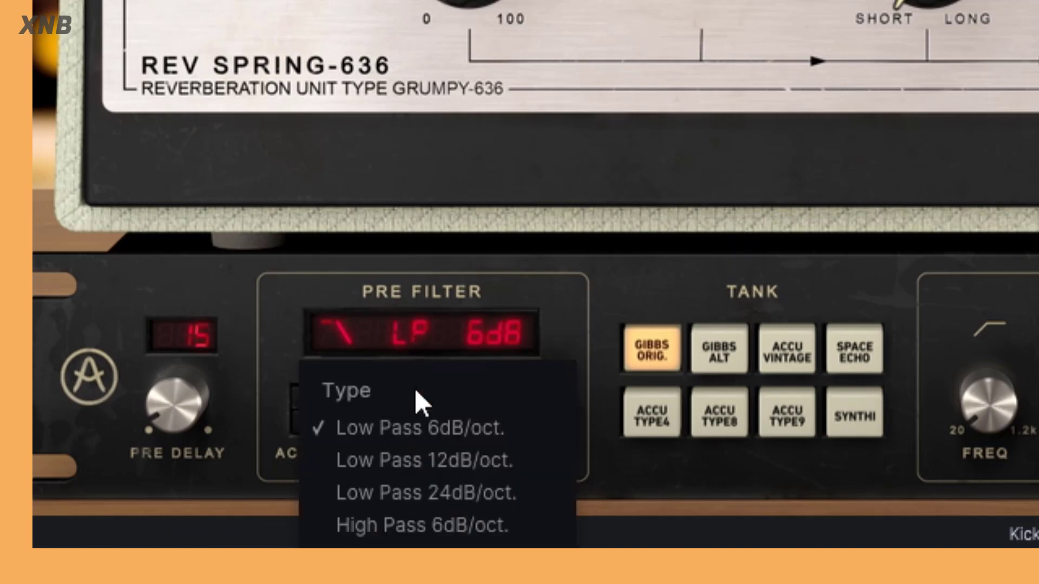
{"action": "left_click", "coordinate": [477, 490]}
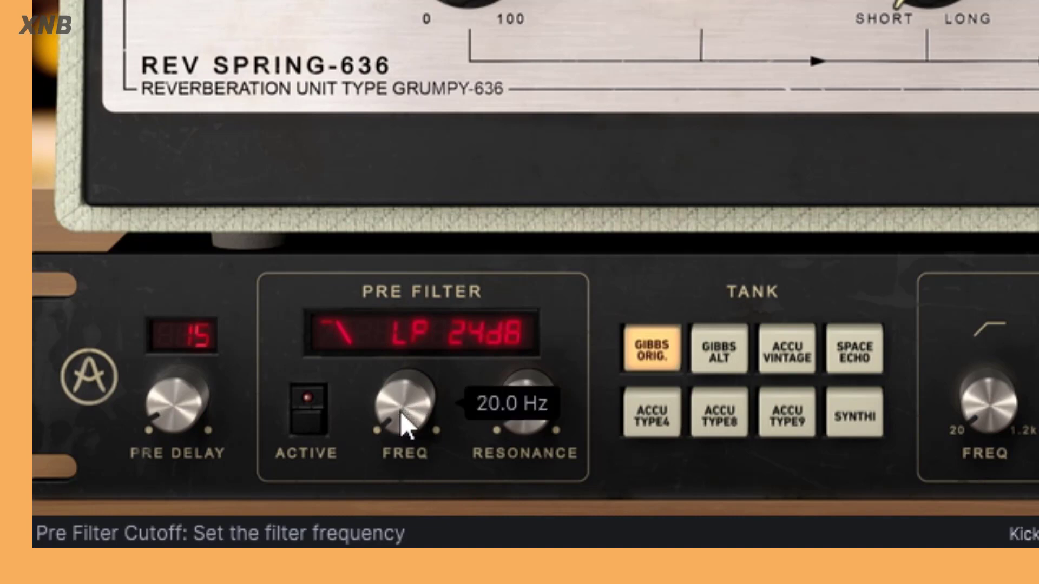
{"action": "left_click", "coordinate": [301, 406]}
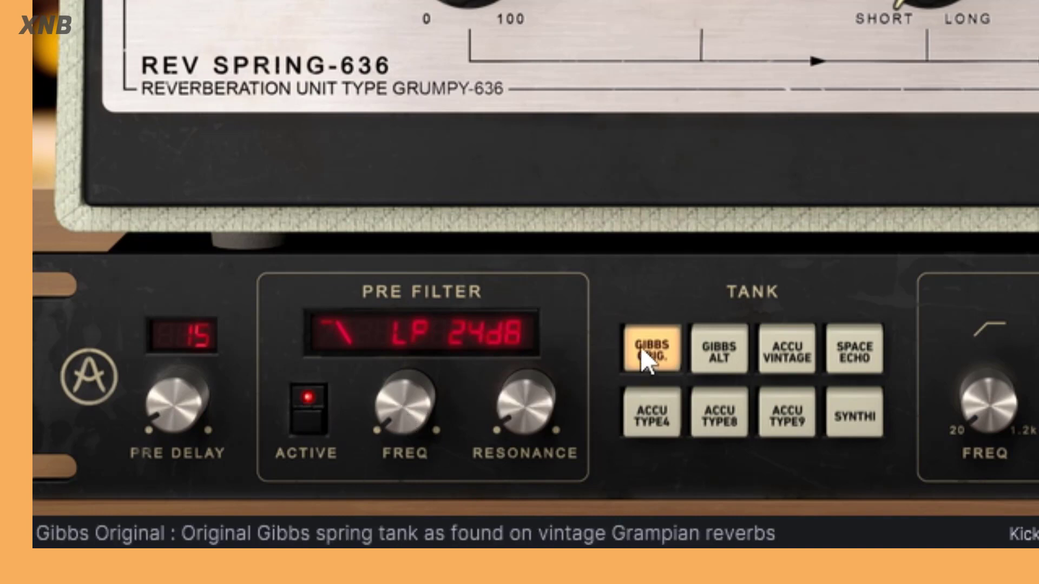
{"action": "left_click_drag", "start_coordinate": [411, 406], "coordinate": [411, 353]}
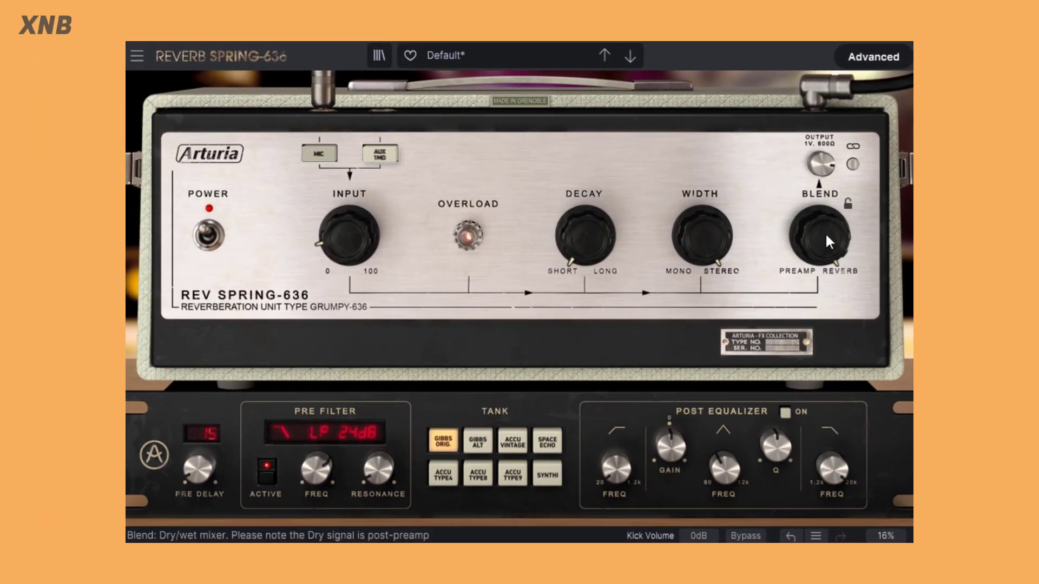
Sweep the Blend down and back to full reverb, and switch from the pre-filter to the post equalizer.
{"action": "left_click_drag", "start_coordinate": [828, 242], "coordinate": [828, 303]}
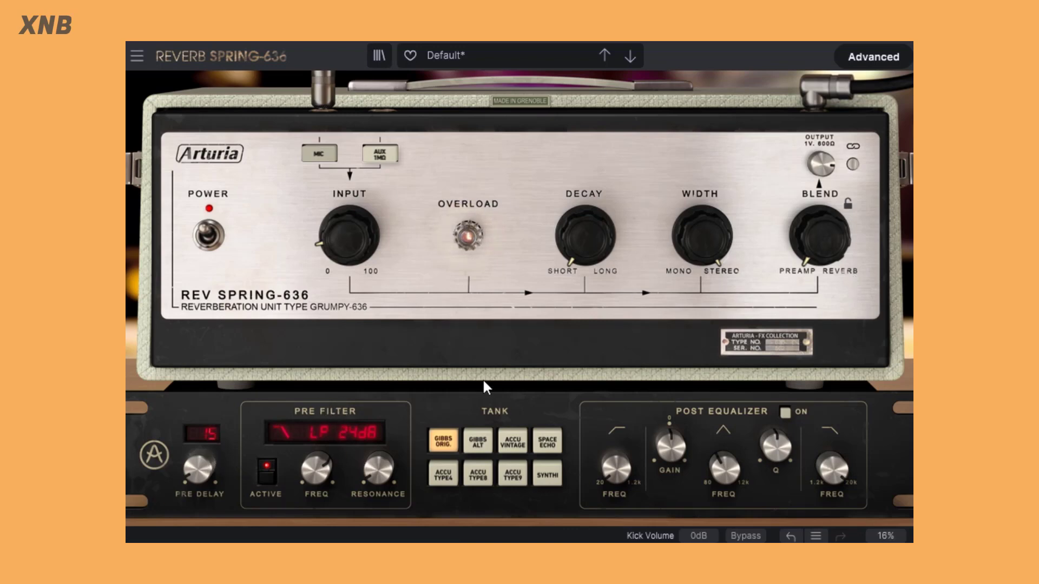
{"action": "left_click_drag", "start_coordinate": [819, 238], "coordinate": [819, 205]}
{"action": "left_click", "coordinate": [263, 463]}
{"action": "left_click", "coordinate": [785, 413]}
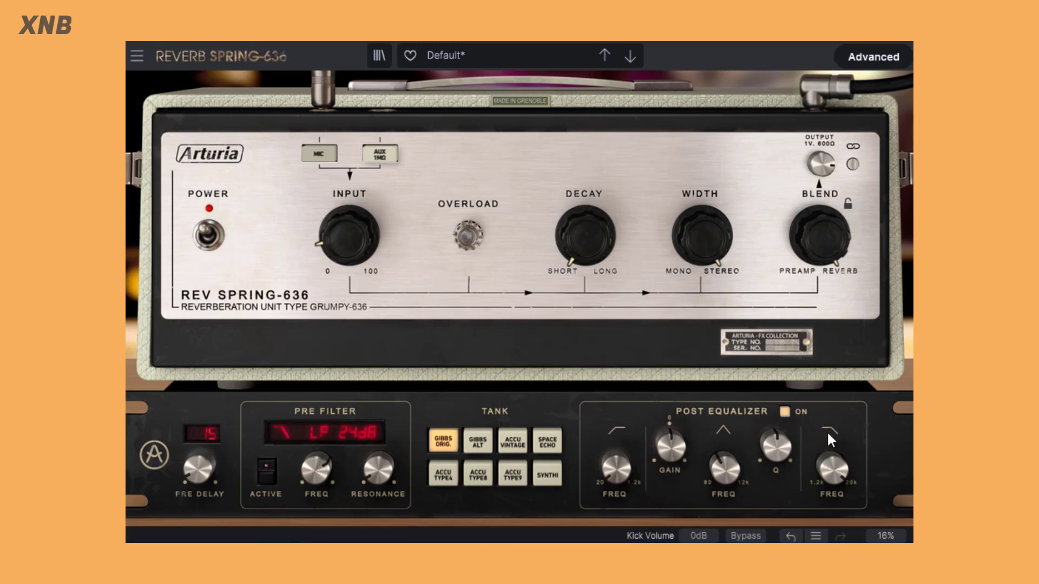
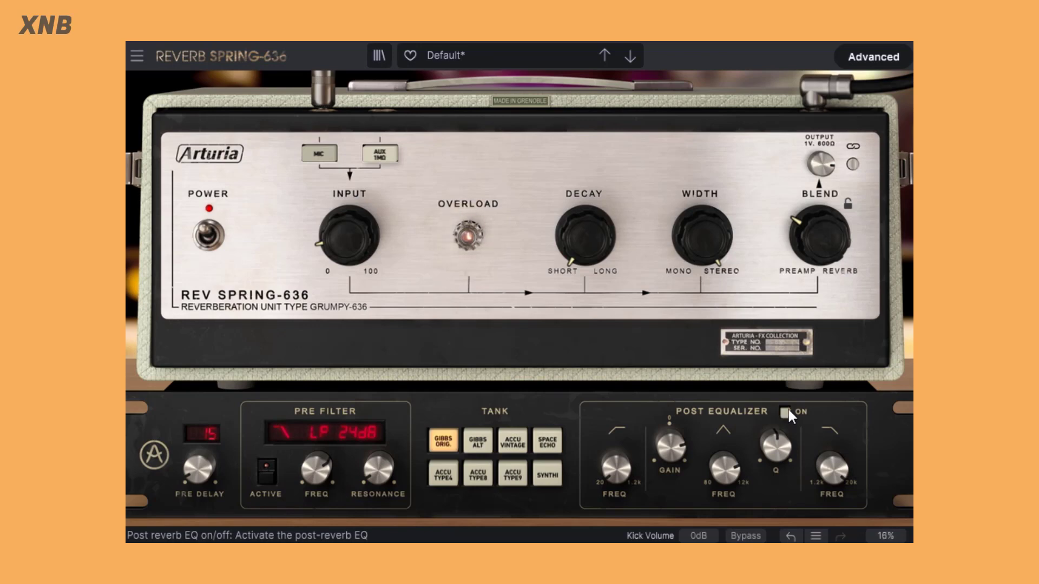
Compare the post equalizer on and off, and set the Blend somewhat below centre on the preamp side.
{"action": "left_click_drag", "start_coordinate": [820, 236], "coordinate": [820, 214]}
{"action": "left_click", "coordinate": [787, 413]}
{"action": "left_click", "coordinate": [787, 412]}
{"action": "left_click_drag", "start_coordinate": [804, 222], "coordinate": [819, 257]}
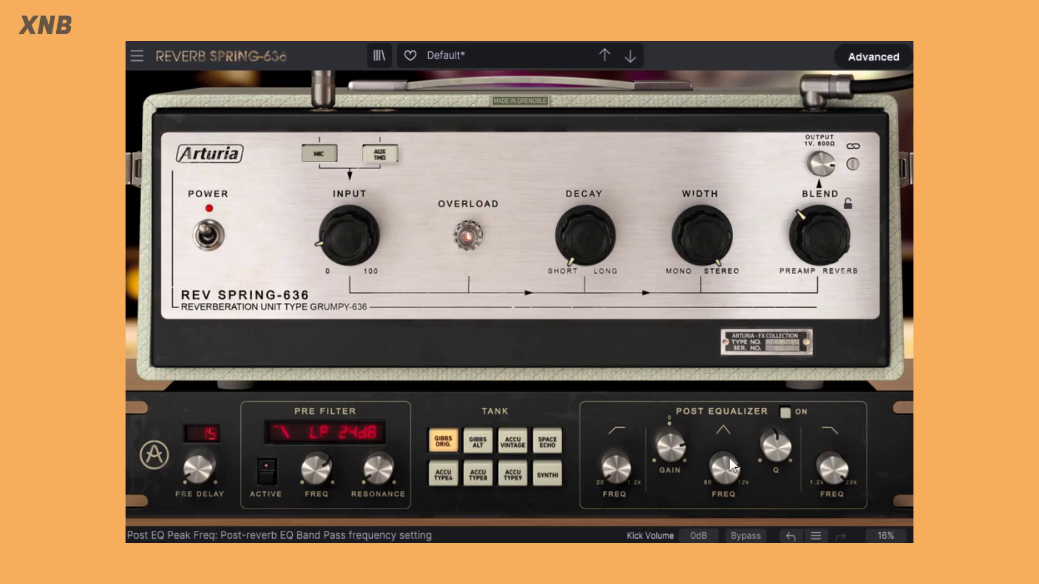
Adjust the post equalizer's peak frequency, compare the equalizer on and off, and raise the Blend toward reverb.
{"action": "left_click_drag", "start_coordinate": [724, 468], "coordinate": [723, 456]}
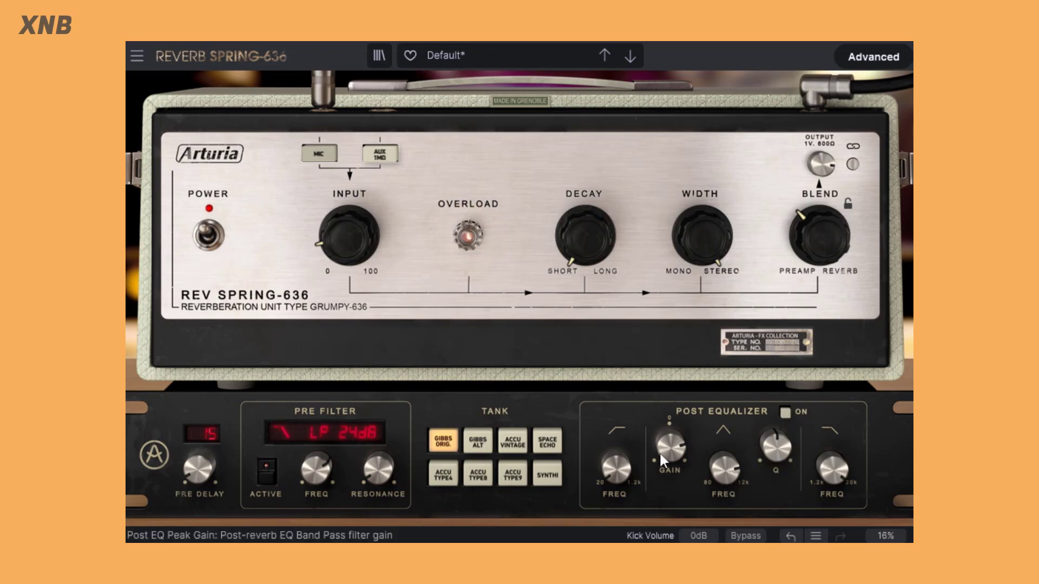
{"action": "mouse_move", "coordinate": [659, 451]}
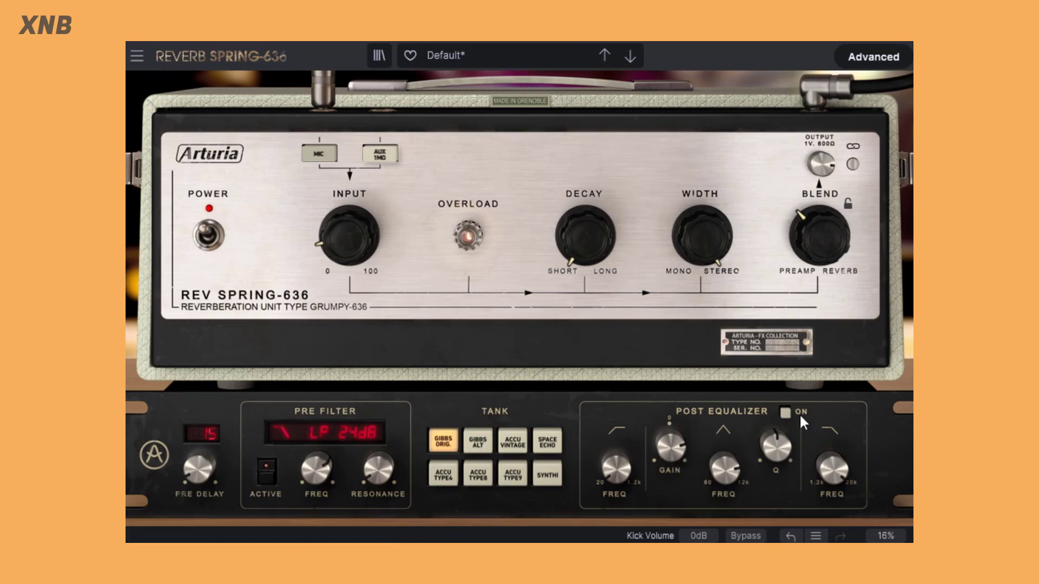
{"action": "left_click", "coordinate": [786, 412]}
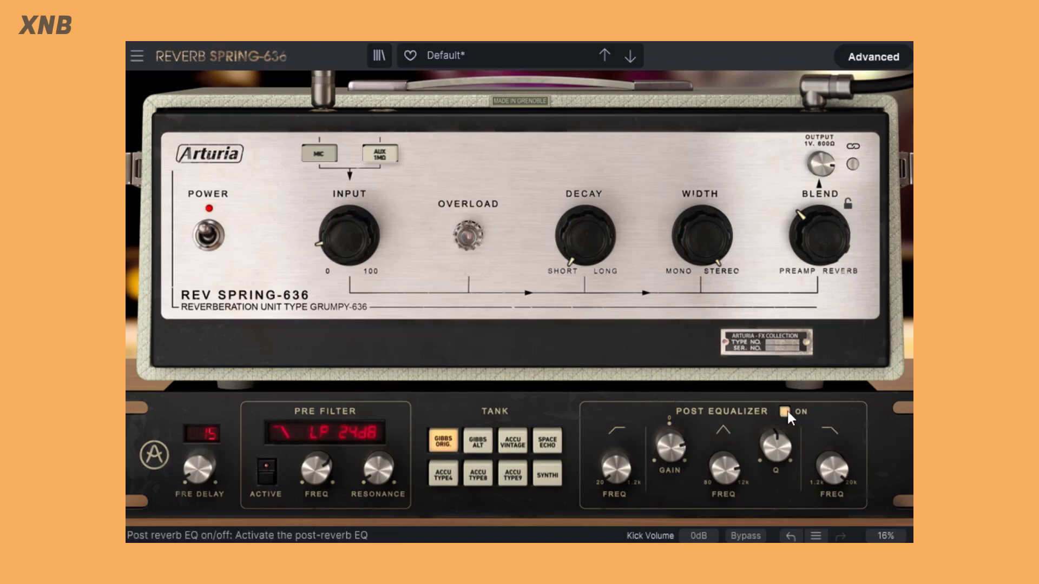
{"action": "left_click", "coordinate": [787, 410]}
{"action": "left_click_drag", "start_coordinate": [820, 236], "coordinate": [820, 197]}
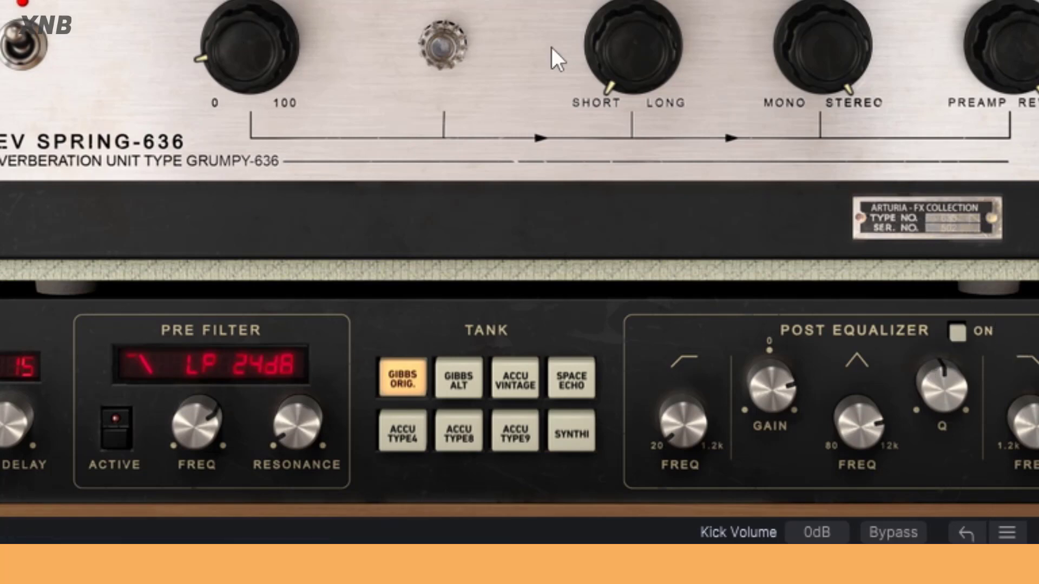
Raise the Decay to its midpoint and compare the Gibbs Original tank with the Gibbs Alternate tank.
{"action": "left_click_drag", "start_coordinate": [630, 49], "coordinate": [630, 20]}
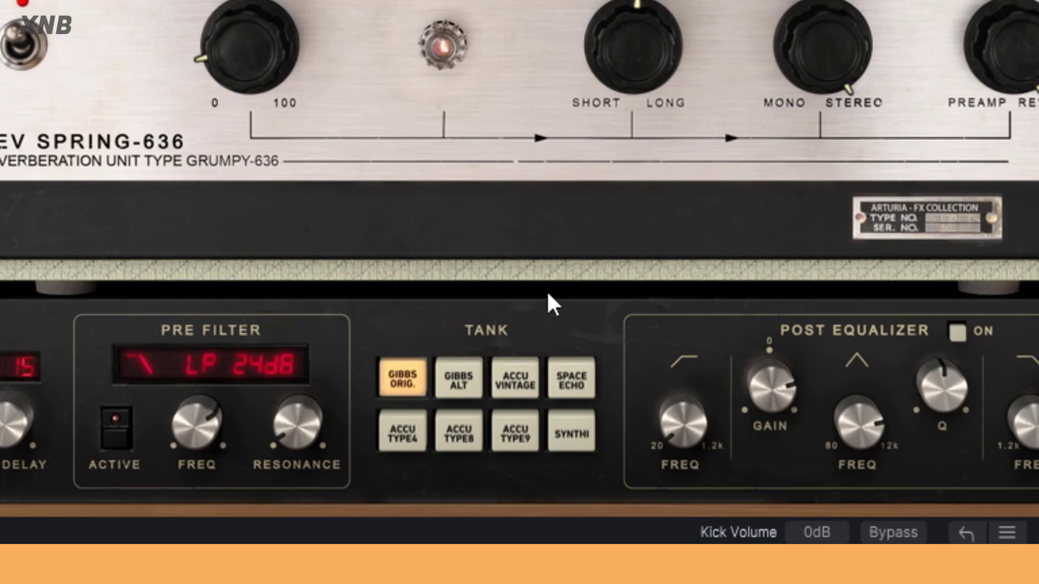
{"action": "left_click", "coordinate": [453, 381]}
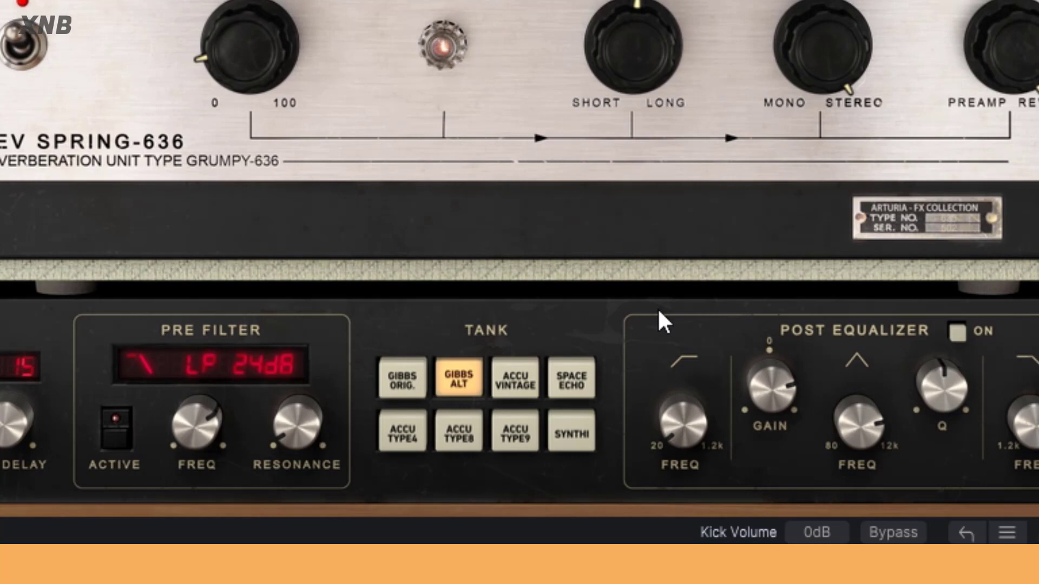
{"action": "left_click", "coordinate": [407, 379]}
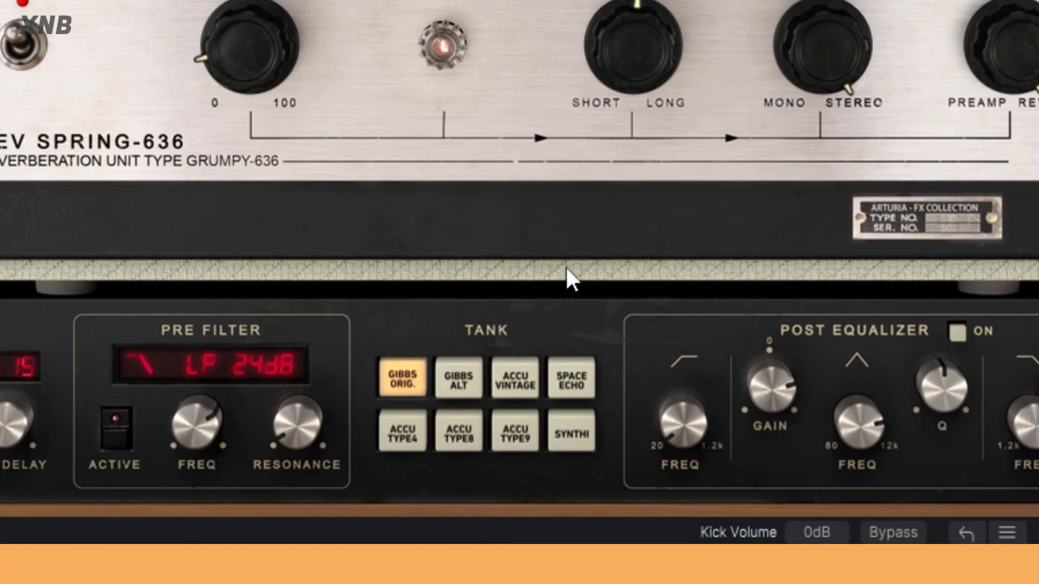
{"action": "left_click", "coordinate": [466, 382]}
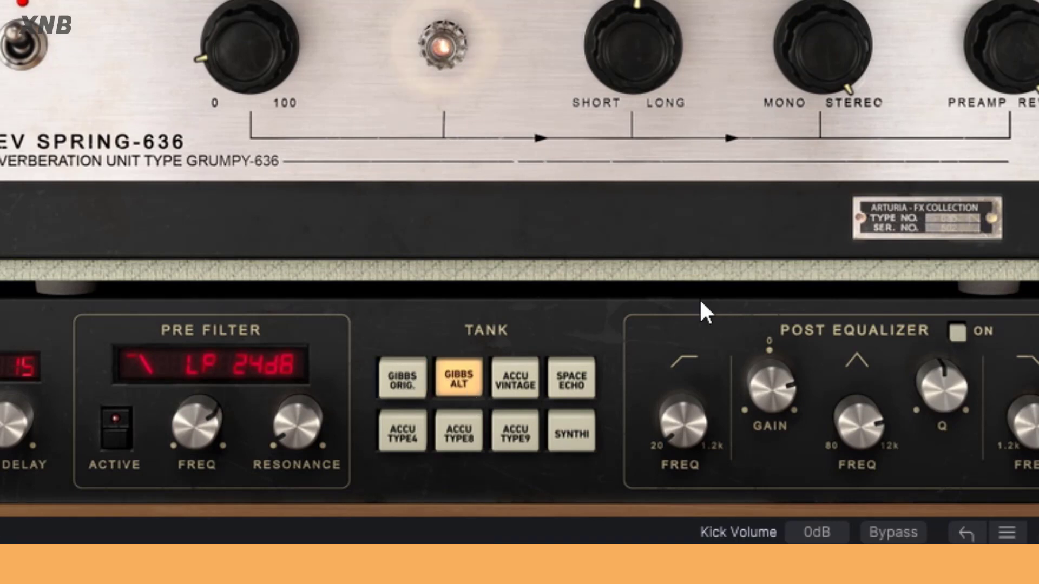
Audition the Accu Vintage and Space Echo tanks, and compare them with the Gibbs tanks.
{"action": "left_click", "coordinate": [528, 373]}
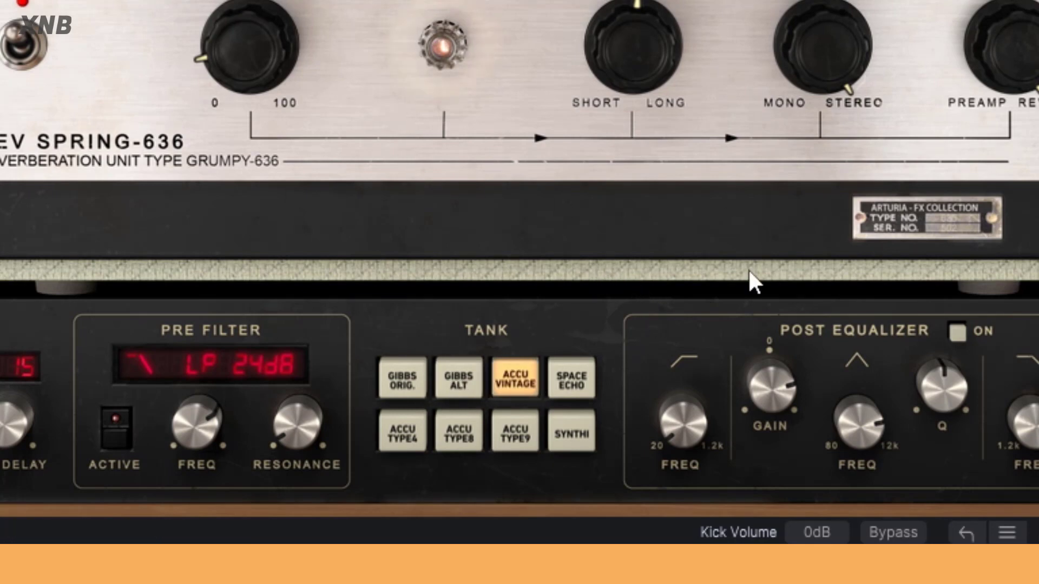
{"action": "left_click", "coordinate": [586, 389]}
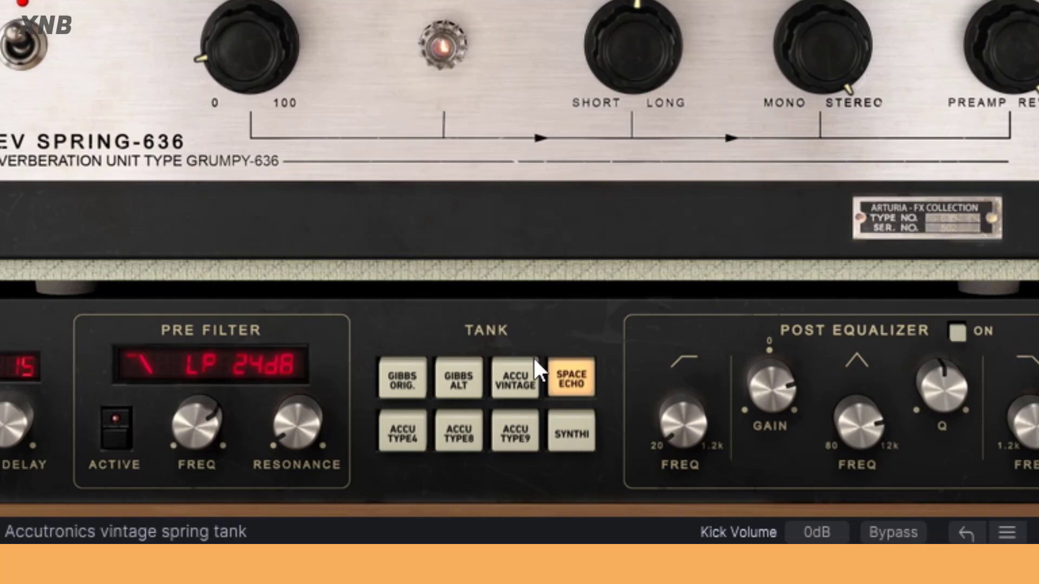
{"action": "left_click", "coordinate": [531, 375]}
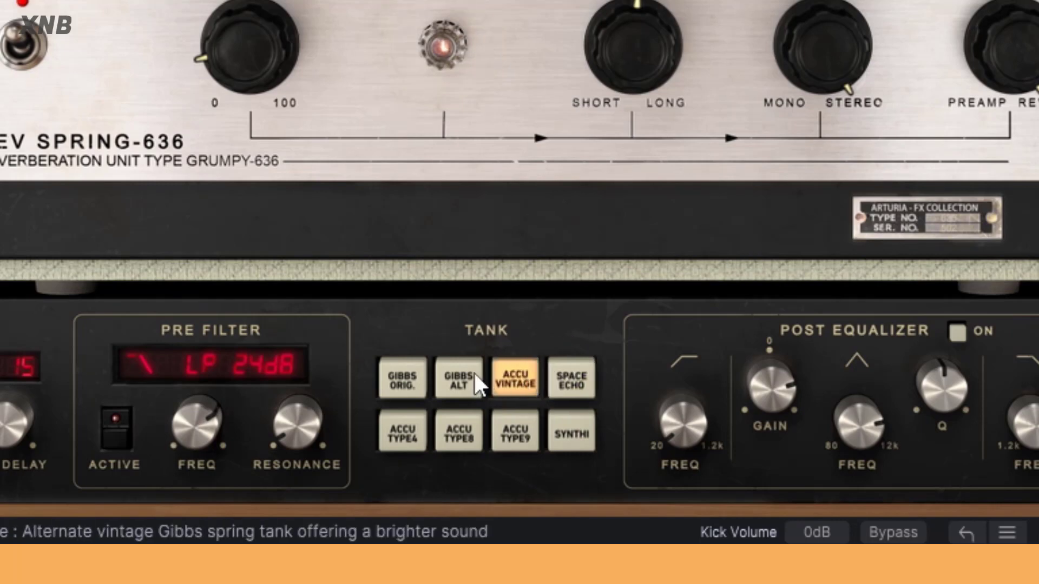
{"action": "left_click", "coordinate": [473, 371]}
{"action": "left_click", "coordinate": [390, 374]}
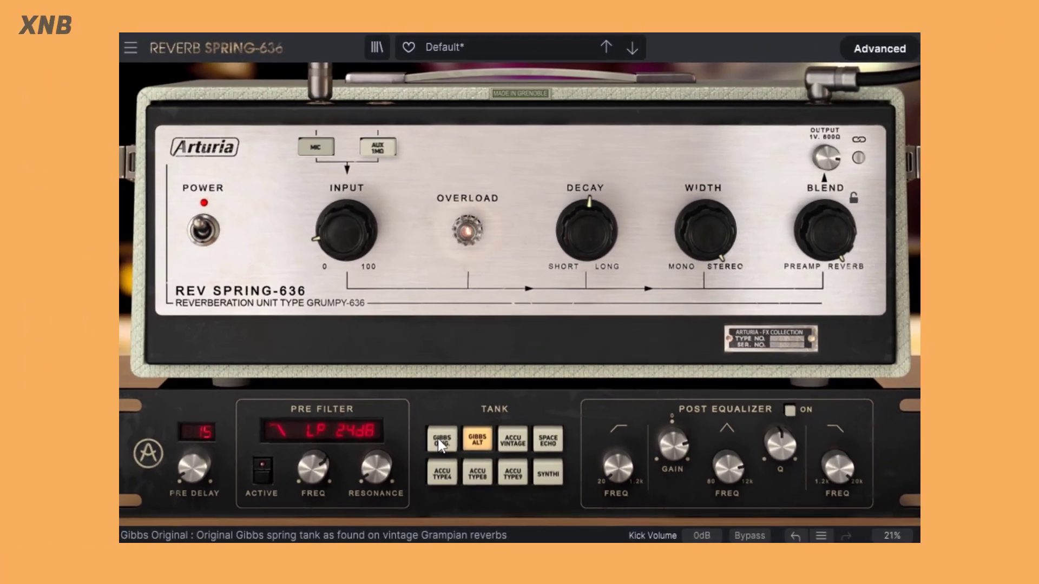
Audition the Space Echo, Accu Type 4, Accu Type 8, Accu Type 9 and Synthi tanks one after another.
{"action": "left_click", "coordinate": [547, 441]}
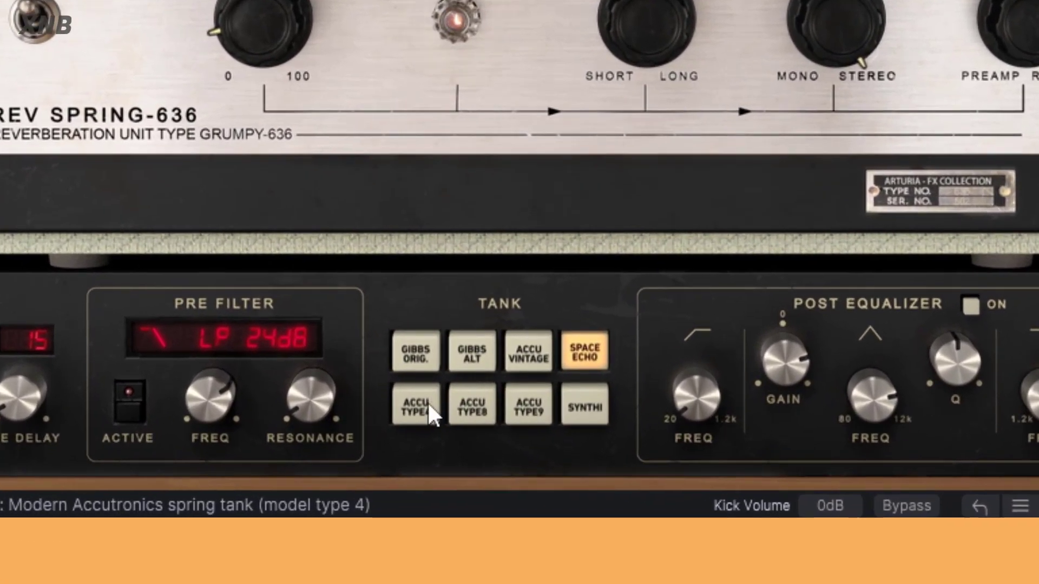
{"action": "left_click", "coordinate": [447, 469]}
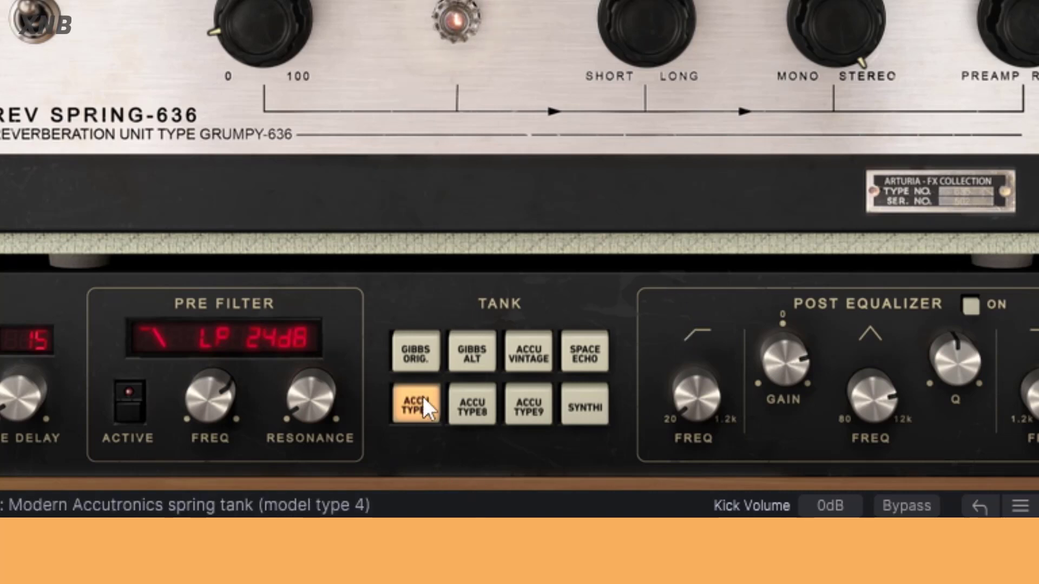
{"action": "left_click", "coordinate": [481, 406]}
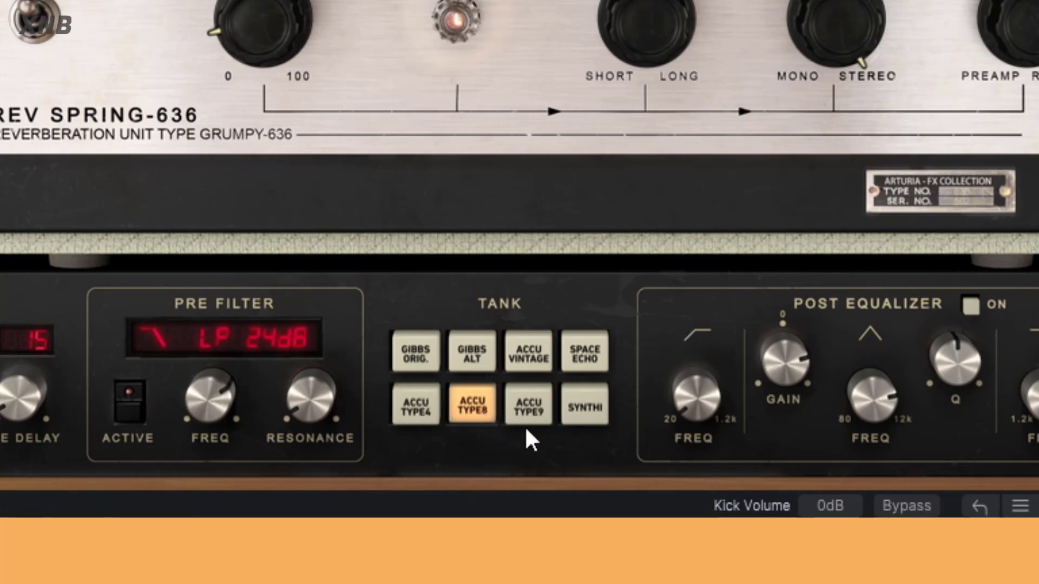
{"action": "left_click", "coordinate": [528, 411]}
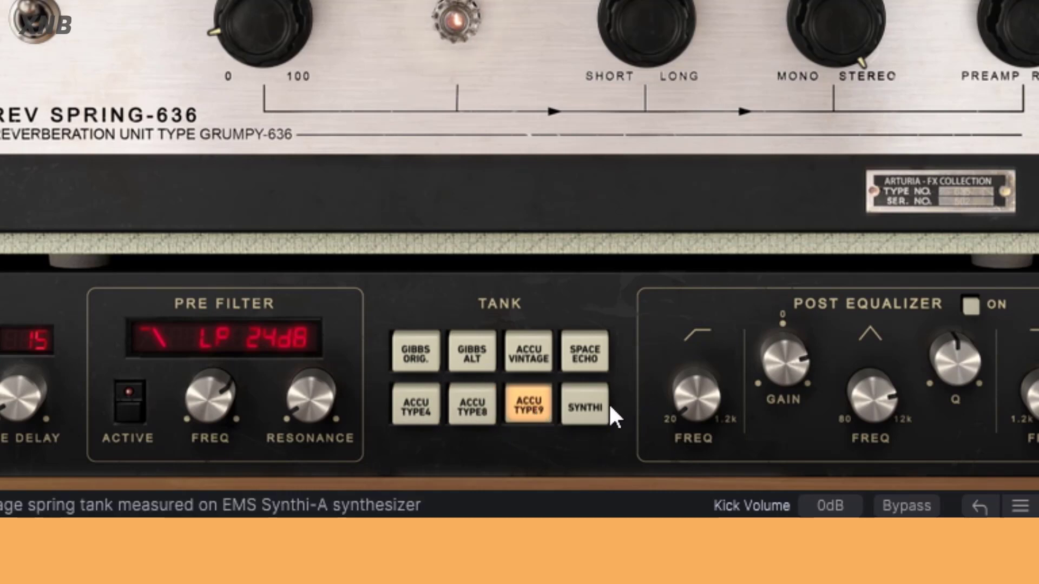
{"action": "left_click", "coordinate": [605, 419]}
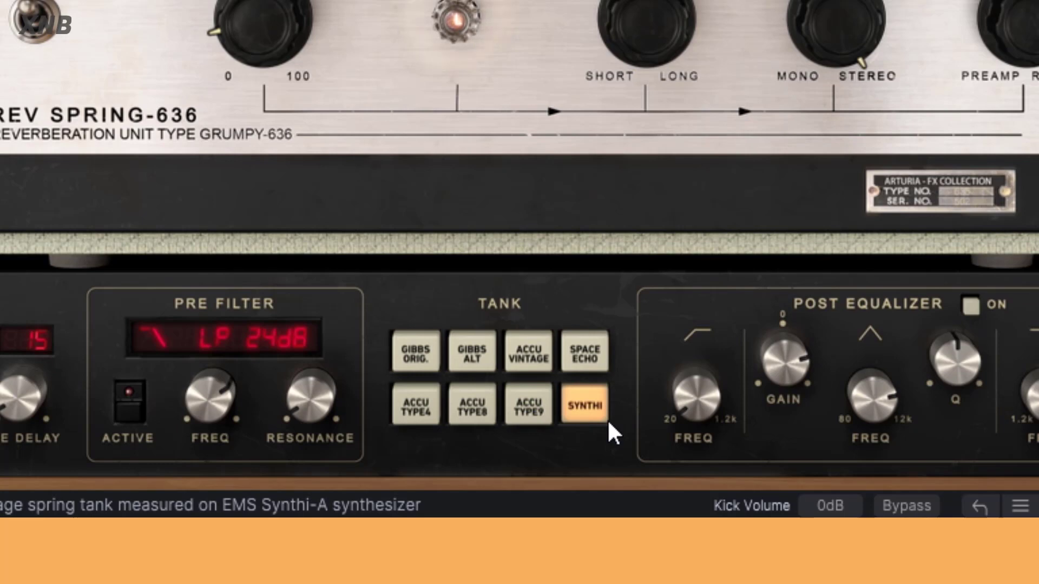
Audition the Gibbs Original, Gibbs Alternate, Accu Vintage and Space Echo tanks in sequence.
{"action": "left_click", "coordinate": [427, 346]}
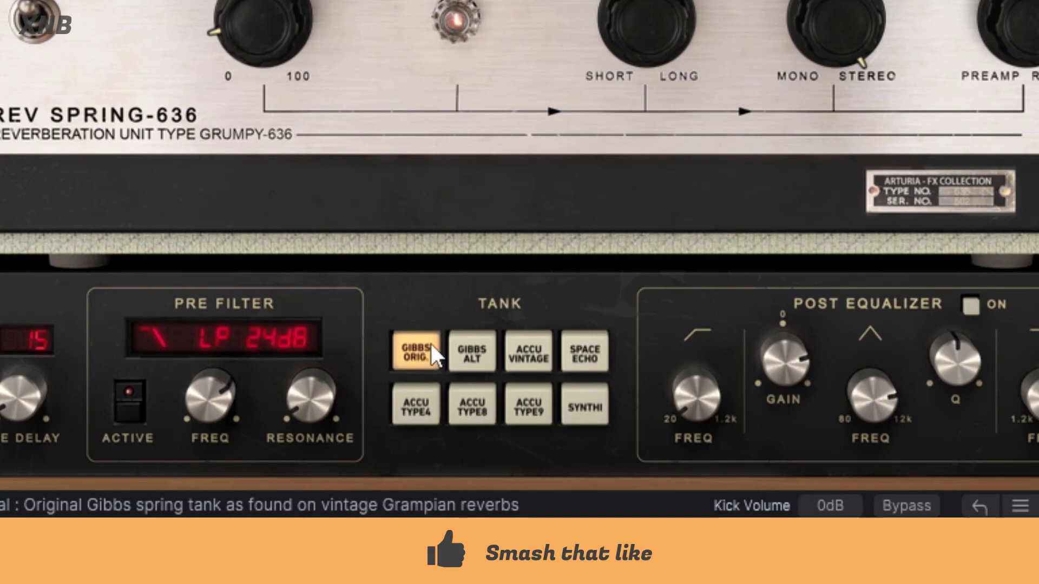
{"action": "left_click", "coordinate": [481, 355]}
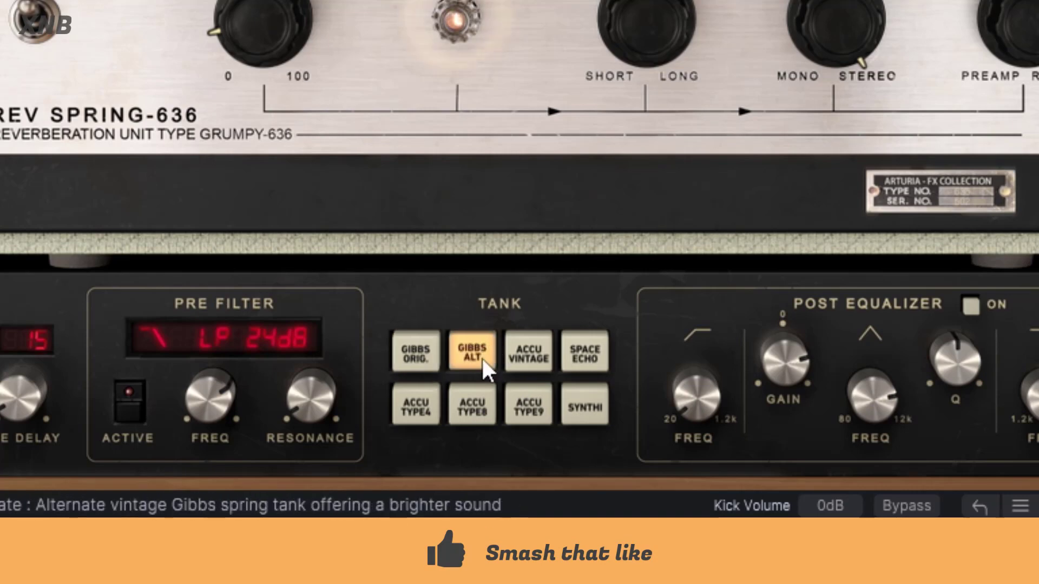
{"action": "left_click", "coordinate": [533, 352]}
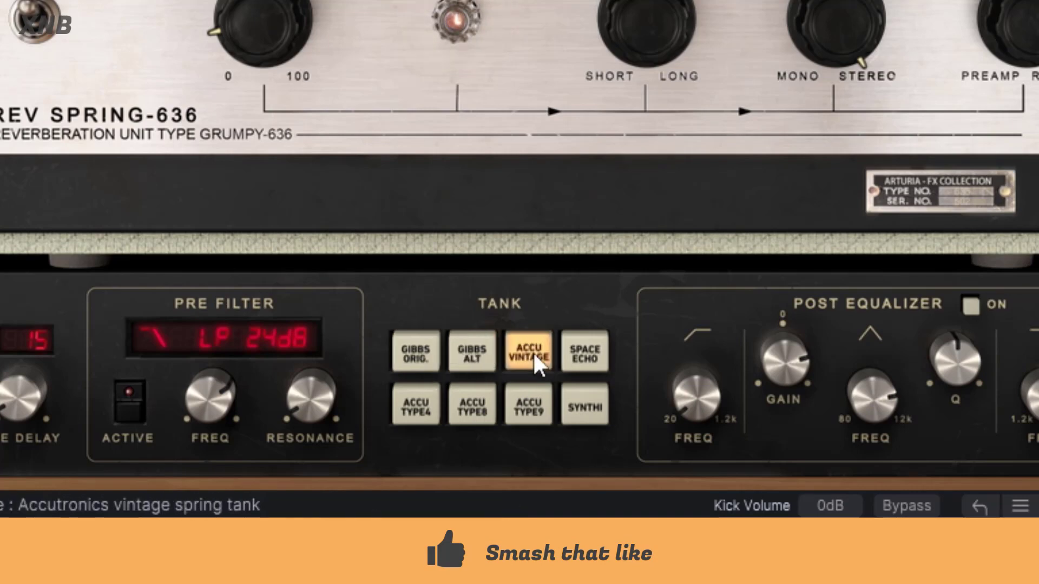
{"action": "left_click", "coordinate": [589, 353]}
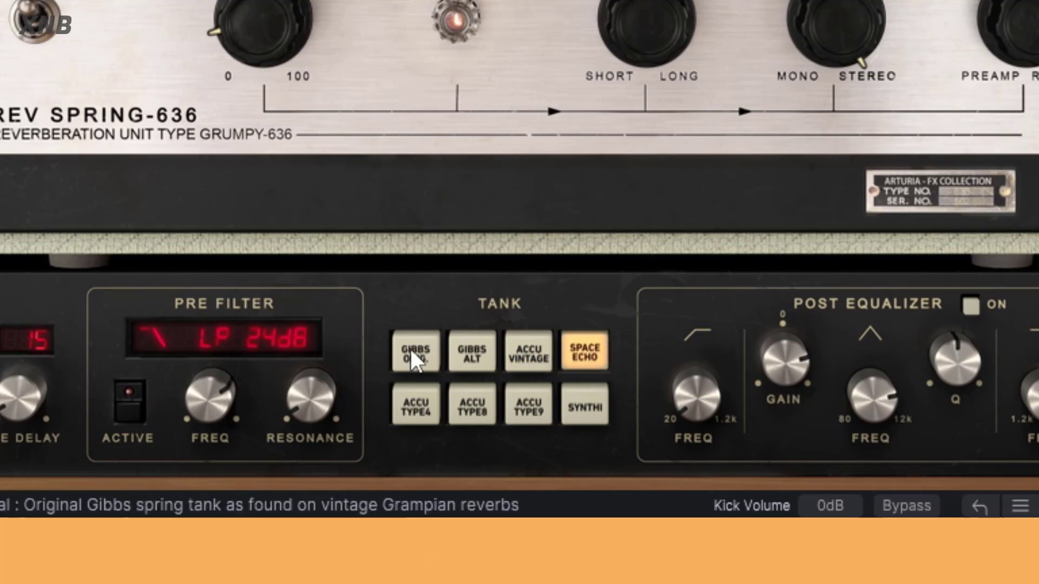
Audition the Accu Type 4, Type 8, Type 9 and Synthi tanks, and return to the Gibbs Original tank.
{"action": "left_click", "coordinate": [410, 401]}
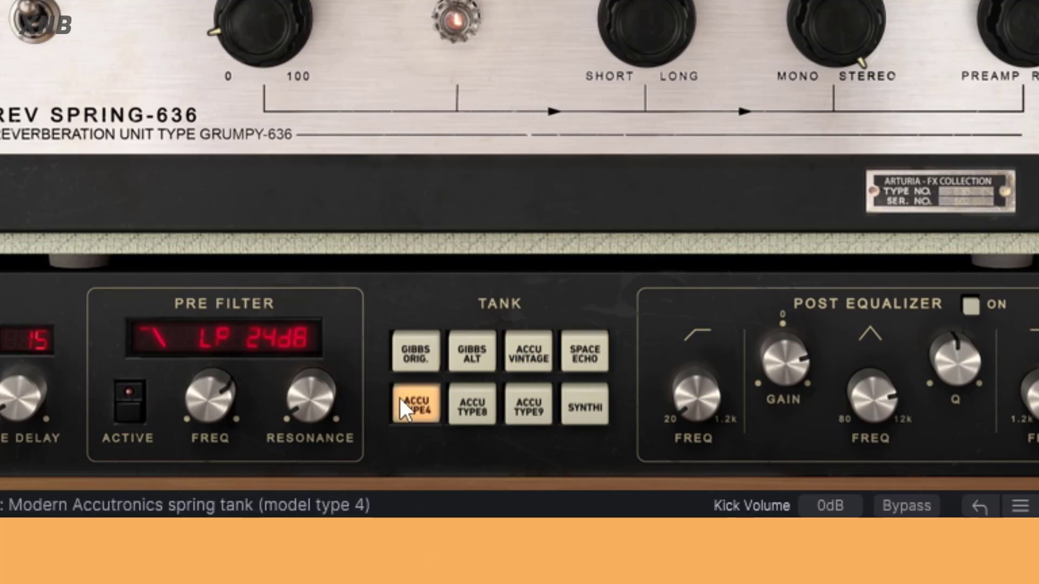
{"action": "left_click", "coordinate": [472, 407]}
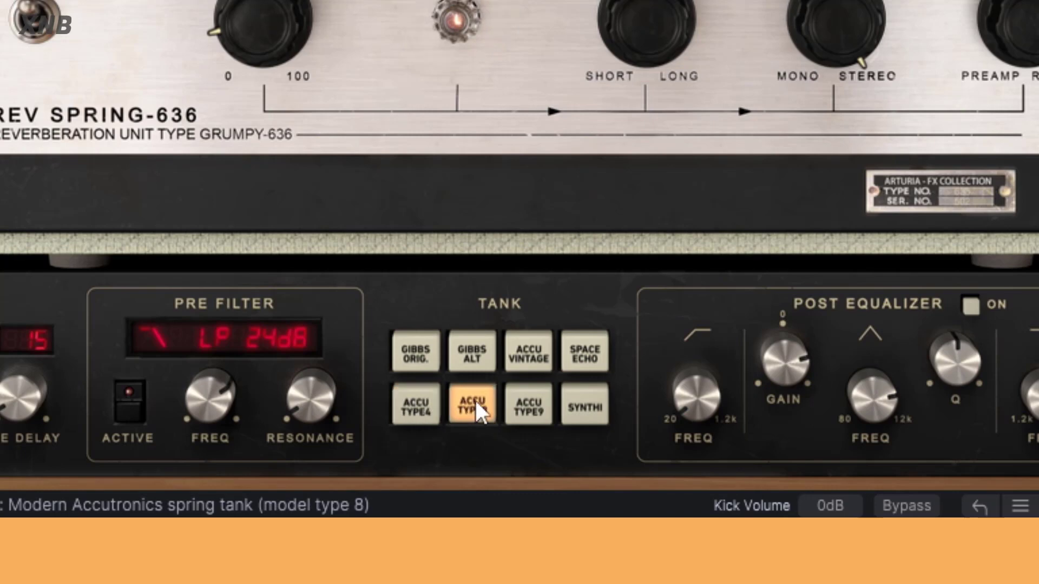
{"action": "left_click", "coordinate": [530, 403]}
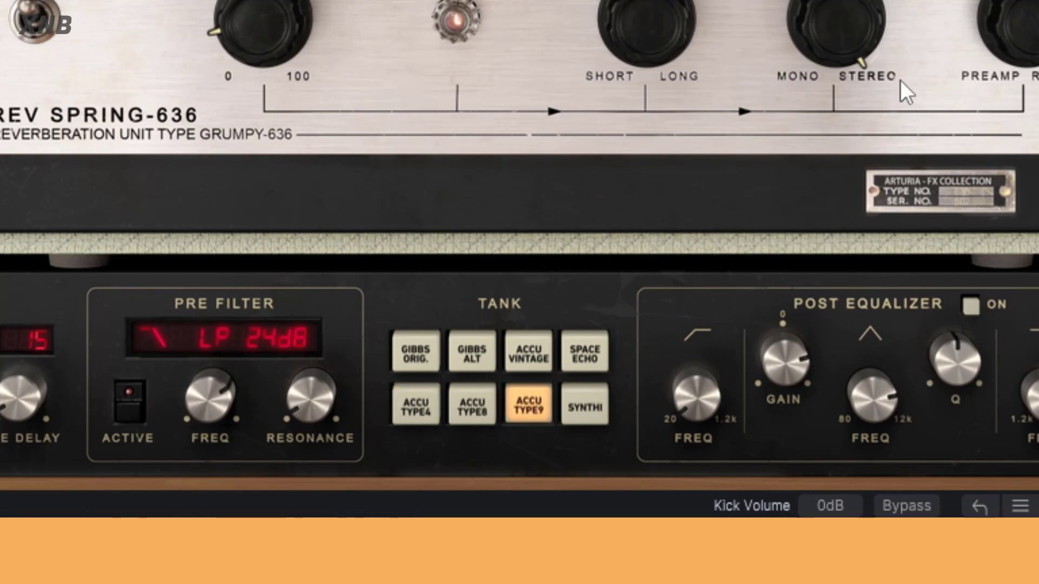
{"action": "left_click", "coordinate": [602, 411]}
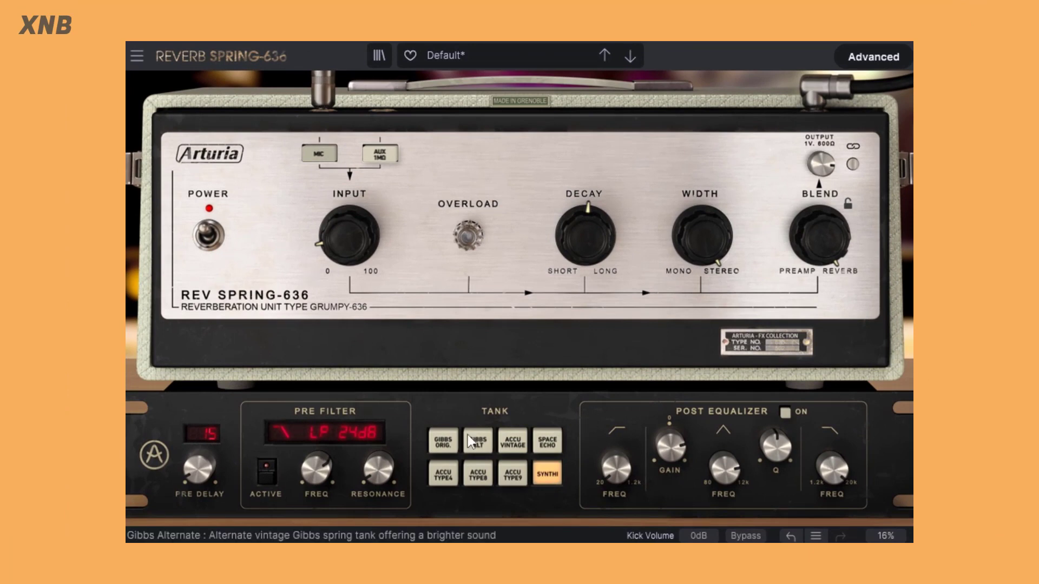
{"action": "left_click", "coordinate": [443, 444]}
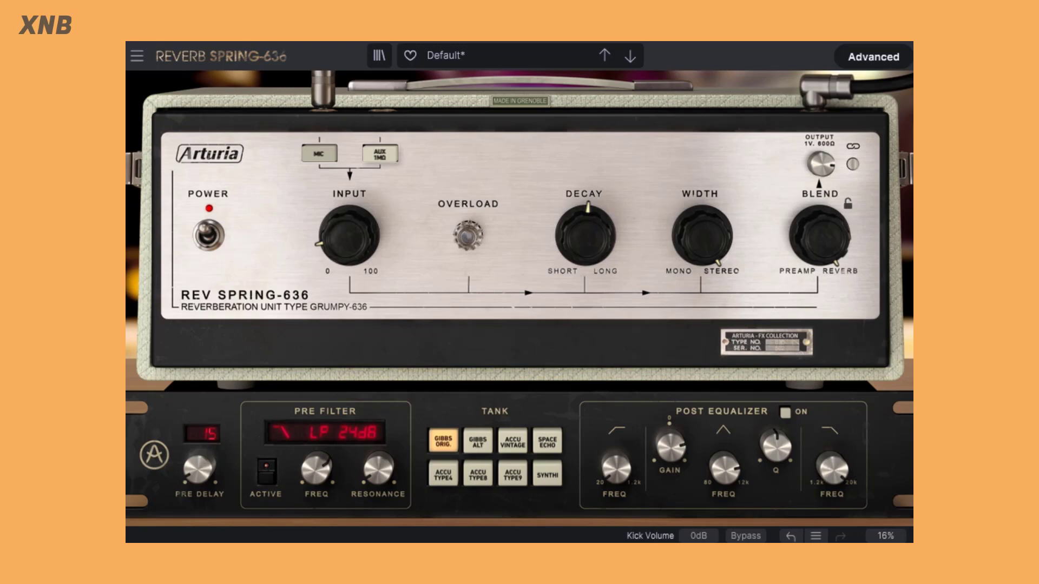
Set the Input gain to 18.0 dB and the Blend to 0.190 on the preamp side.
{"action": "mouse_move", "coordinate": [702, 234]}
{"action": "mouse_move", "coordinate": [354, 241]}
{"action": "left_click_drag", "start_coordinate": [354, 242], "coordinate": [354, 230]}
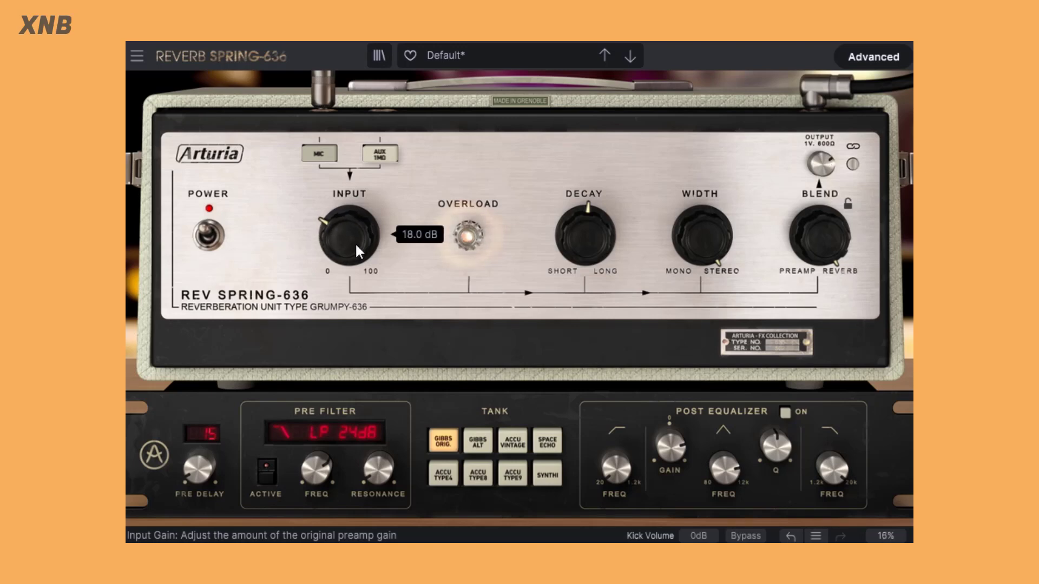
{"action": "mouse_move", "coordinate": [820, 238]}
{"action": "left_mouse_down"}
{"action": "mouse_move", "coordinate": [820, 219]}
{"action": "mouse_move", "coordinate": [820, 254]}
{"action": "left_mouse_up"}
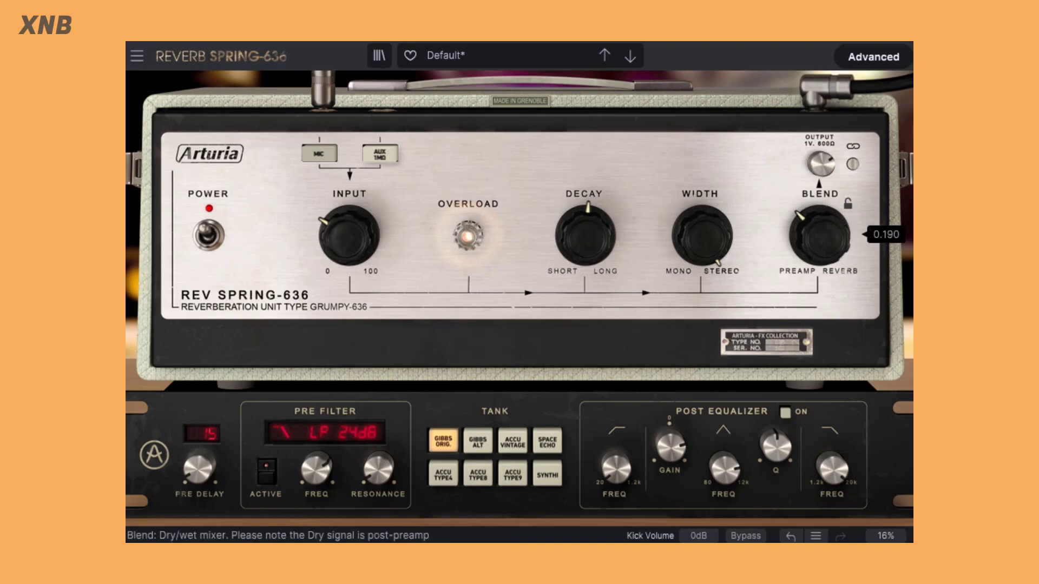
Compare the unit bypassed and active, both before and after raising the Blend slightly toward reverb.
{"action": "left_click", "coordinate": [211, 236]}
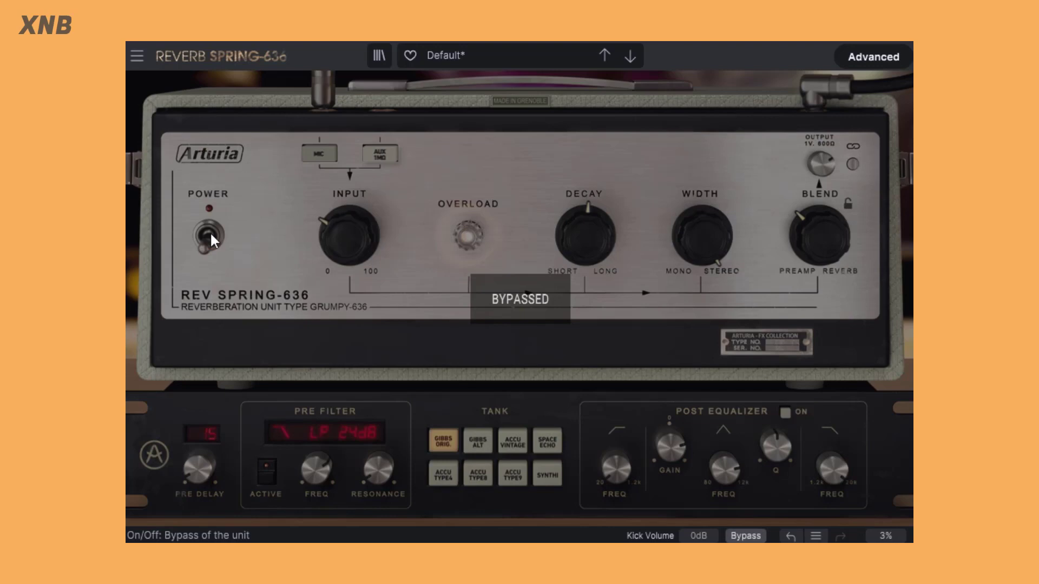
{"action": "left_click", "coordinate": [211, 236]}
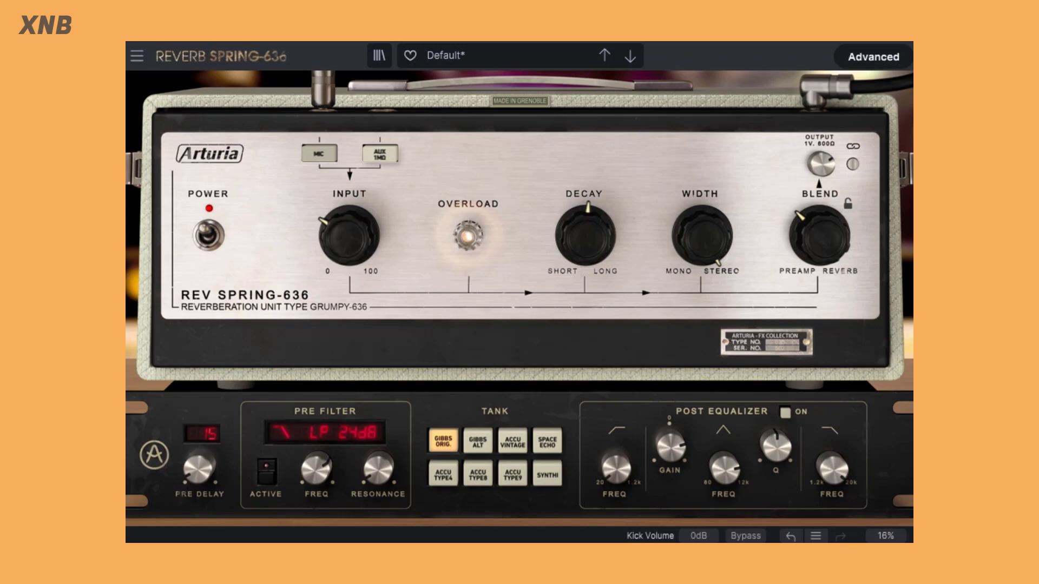
{"action": "left_click_drag", "start_coordinate": [820, 235], "coordinate": [819, 228]}
{"action": "left_click", "coordinate": [203, 236]}
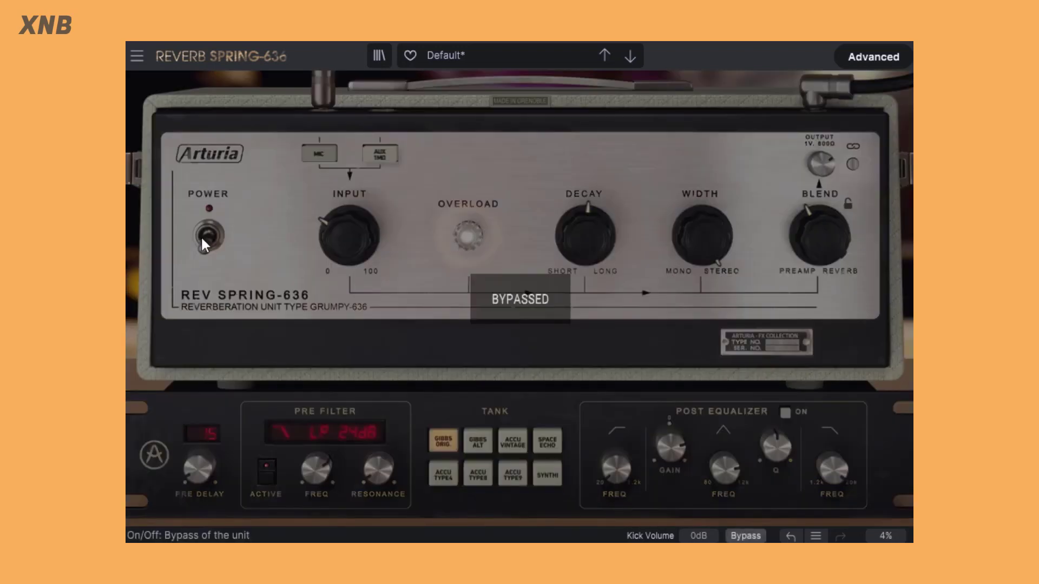
{"action": "left_click", "coordinate": [202, 239]}
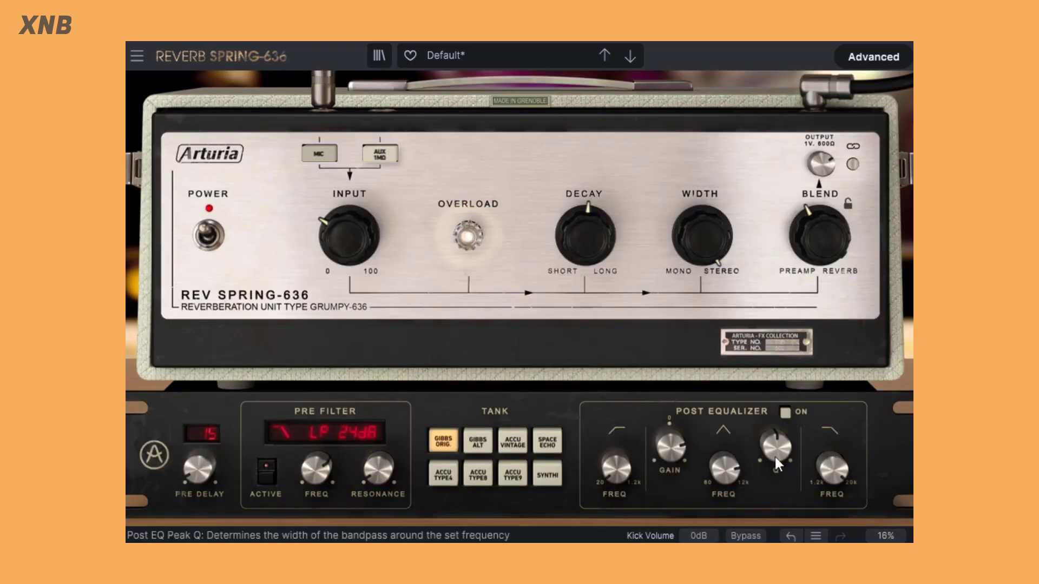
Turn on the post equalizer and adjust the gain of its peak band.
{"action": "left_click", "coordinate": [787, 410]}
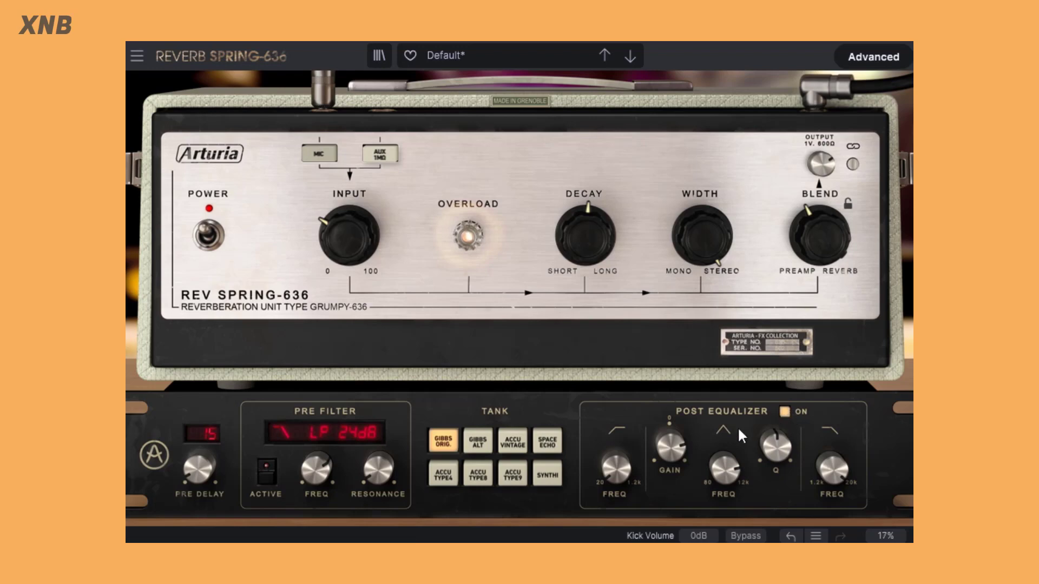
{"action": "left_click_drag", "start_coordinate": [670, 446], "coordinate": [669, 457]}
{"action": "mouse_move", "coordinate": [839, 471]}
Compare the unit bypassed and active with the post equalizer on, and raise the Blend toward reverb.
{"action": "left_click", "coordinate": [208, 237]}
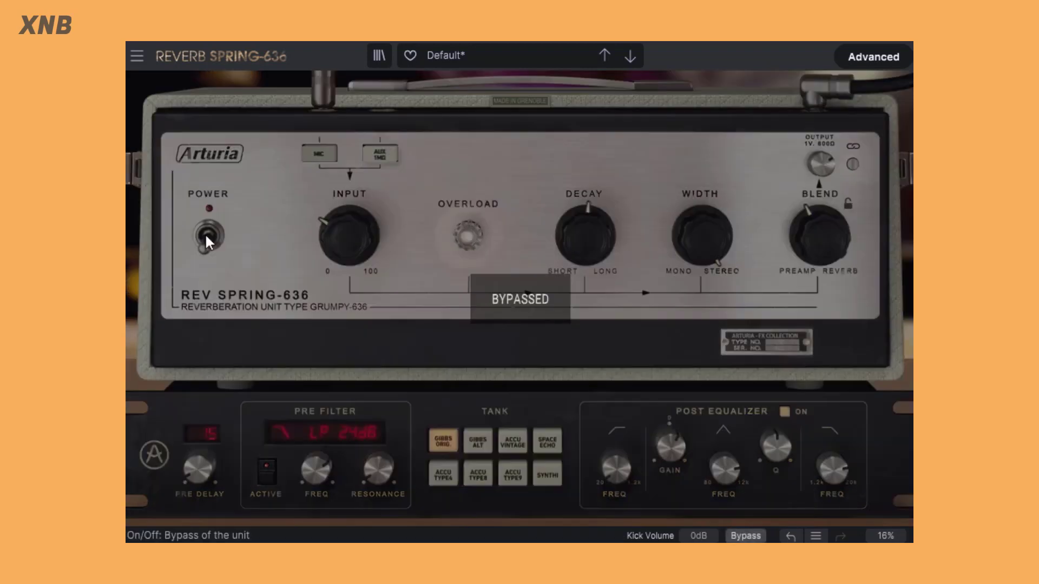
{"action": "left_click", "coordinate": [207, 236]}
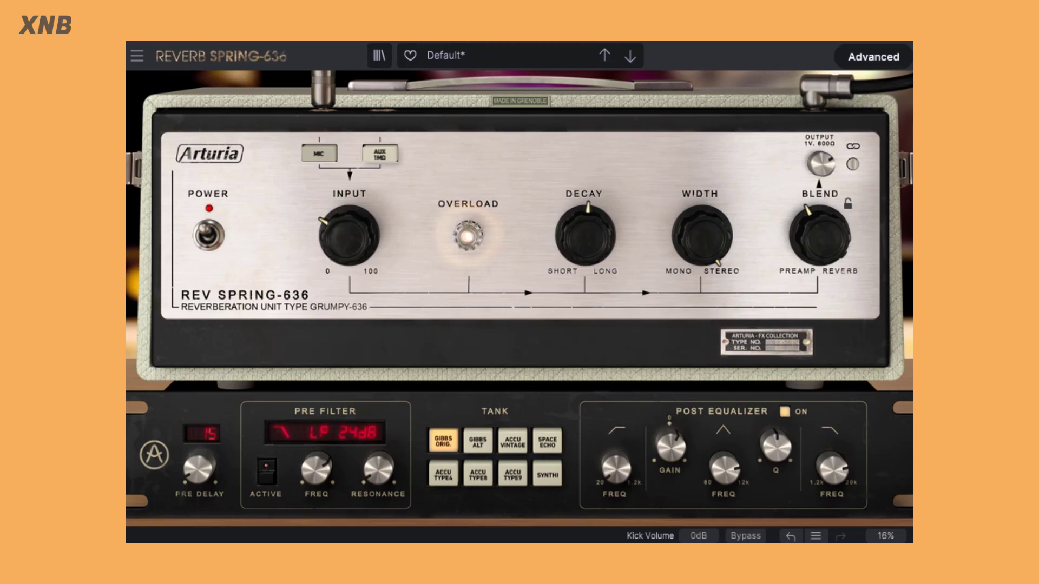
{"action": "left_click_drag", "start_coordinate": [842, 242], "coordinate": [842, 229]}
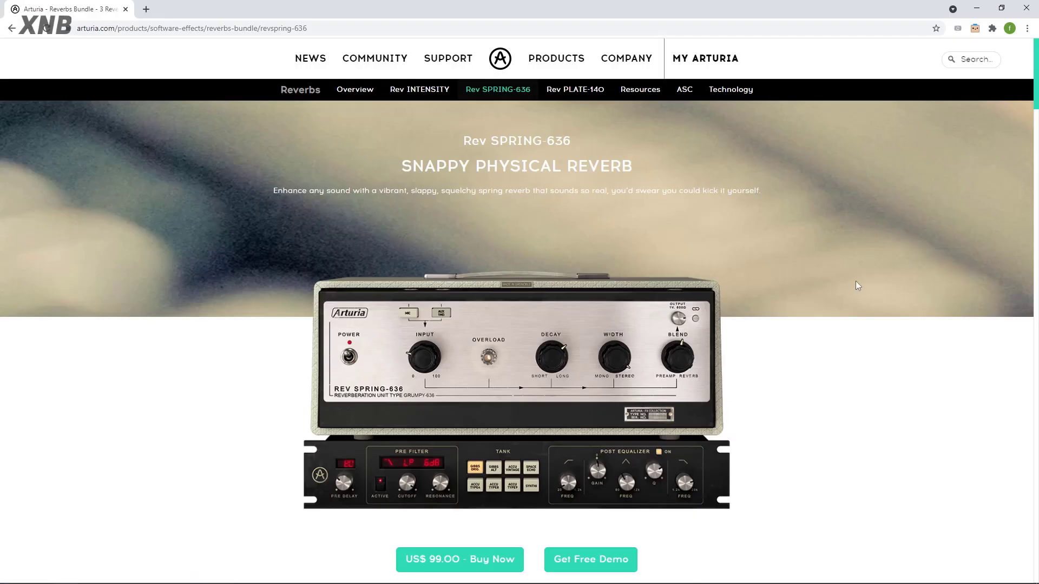
Look over the Rev SPRING-636 product page on the Arturia website in the web browser.
{"action": "scroll", "coordinate": [844, 276], "scroll_direction": "down", "scroll_amount": 4}
{"action": "scroll", "coordinate": [844, 276], "scroll_direction": "up", "scroll_amount": 4}
{"action": "scroll", "coordinate": [821, 313], "scroll_direction": "down", "scroll_amount": 1}
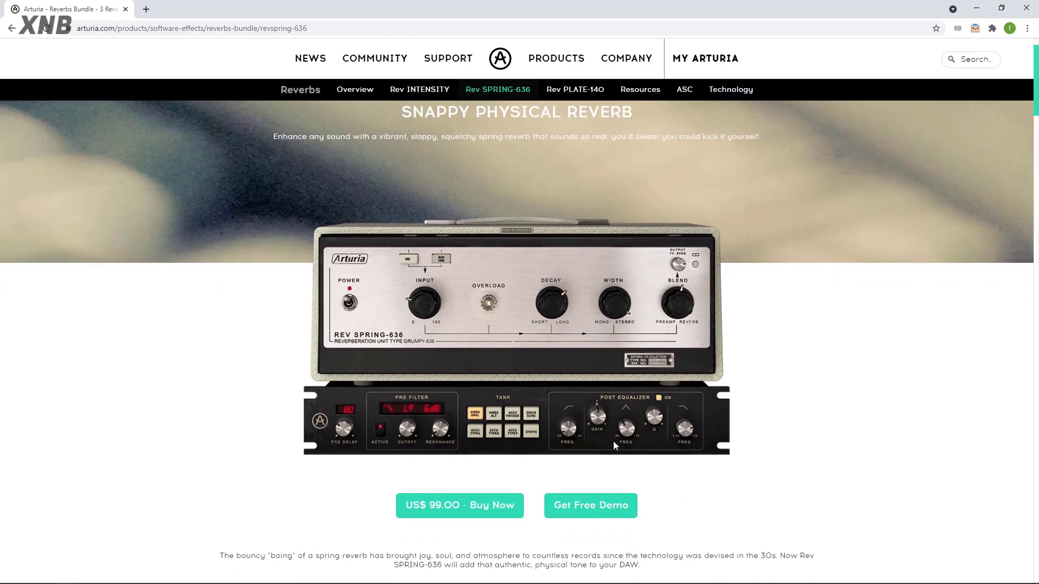